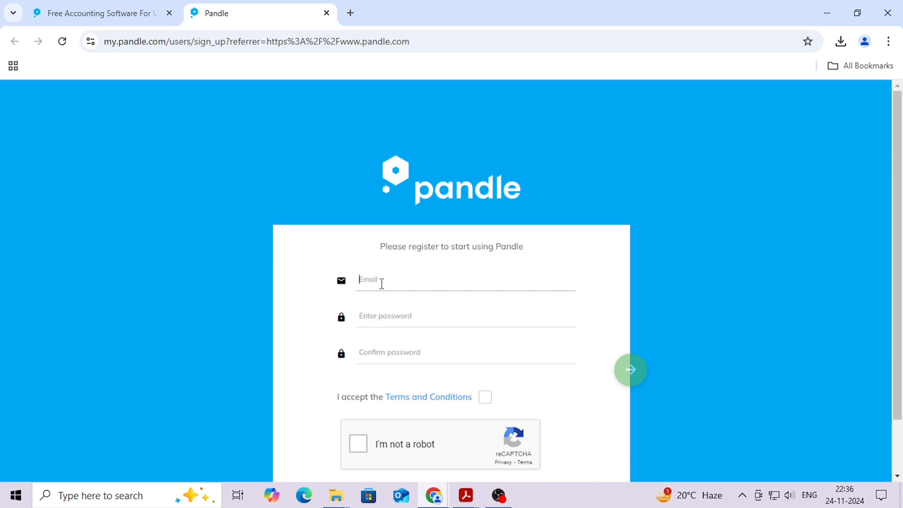
Enter the registration e-mail address, the account password and its matching confirmation
{"action": "key", "text": "Tab"}
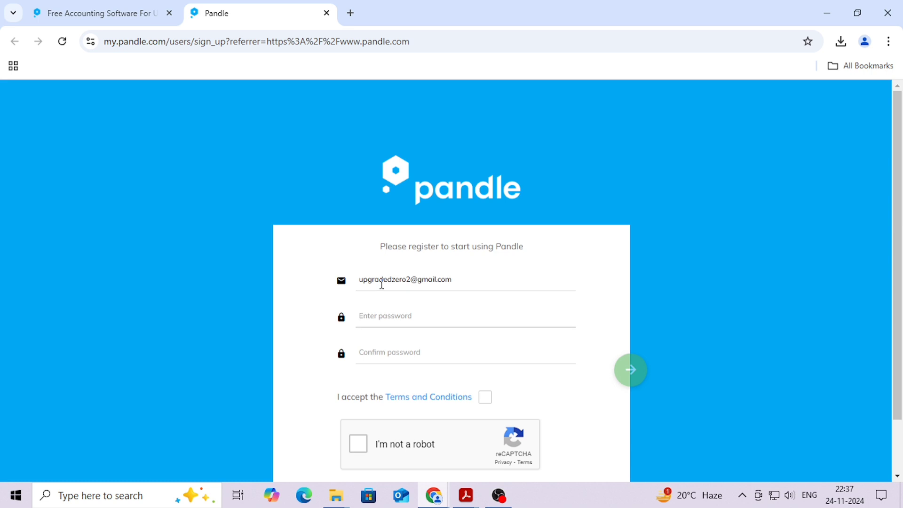
{"action": "type", "text": "U"}
{"action": "key", "text": "ctrl+a"}
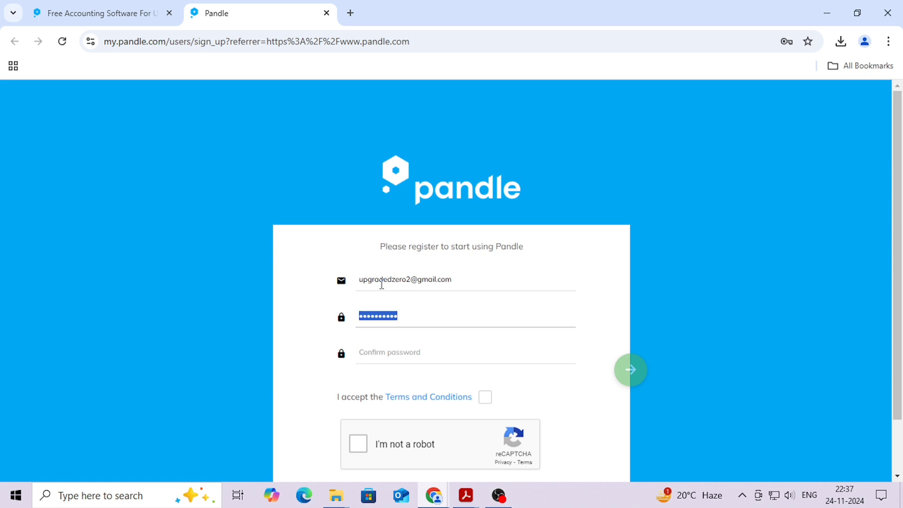
{"action": "key", "text": "Tab"}
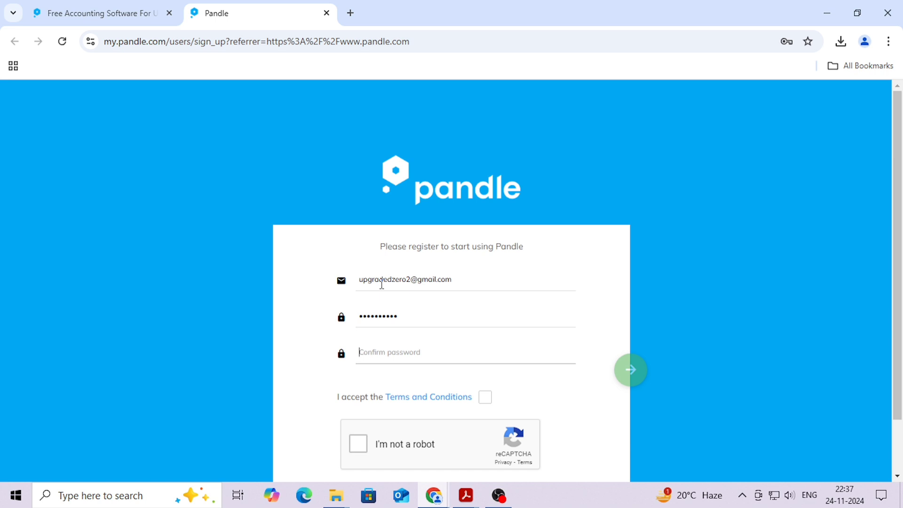
{"action": "type", "text": "Up"}
Accept the terms, pass the reCAPTCHA bus-image challenge, and submit the registration
{"action": "left_click", "coordinate": [484, 396]}
{"action": "left_click", "coordinate": [358, 445]}
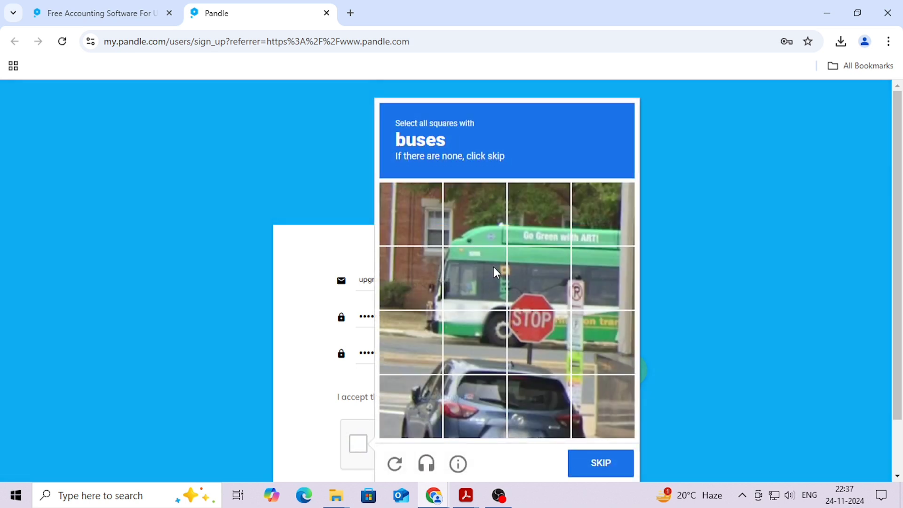
{"action": "left_click", "coordinate": [493, 267]}
{"action": "left_click", "coordinate": [555, 216]}
{"action": "left_click", "coordinate": [608, 224]}
{"action": "left_click", "coordinate": [608, 277]}
{"action": "left_click", "coordinate": [604, 329]}
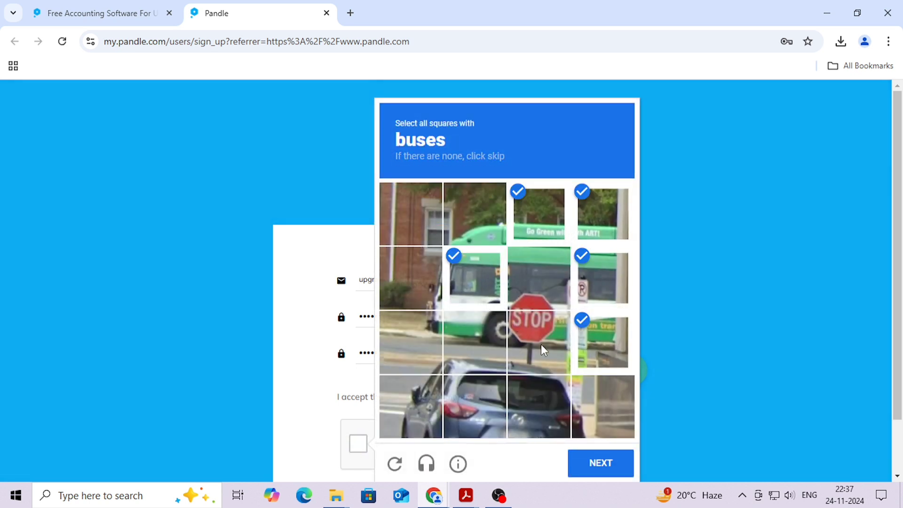
{"action": "left_click", "coordinate": [543, 349]}
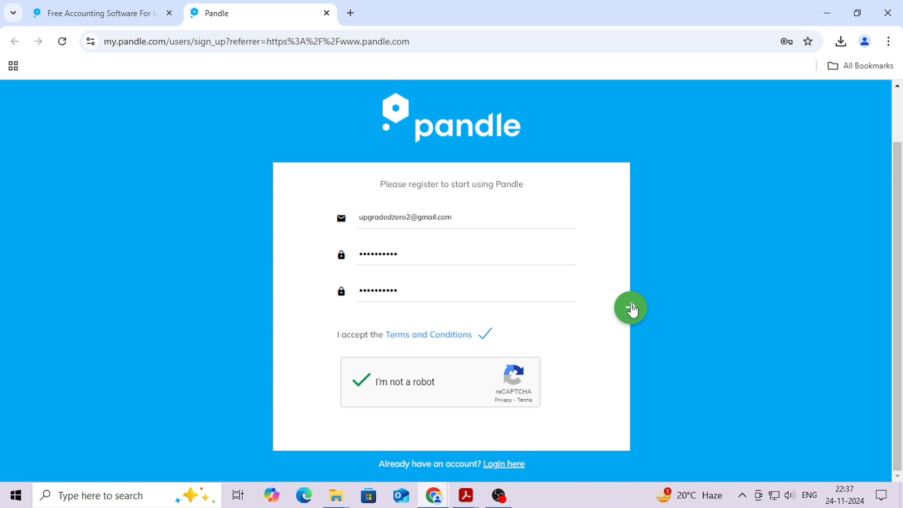
{"action": "left_click", "coordinate": [631, 309]}
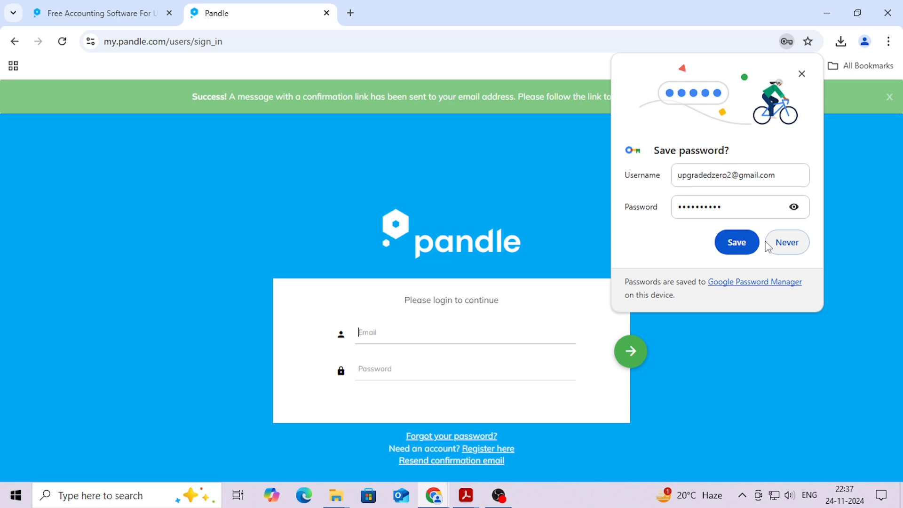
Save the credentials in the browser, attempt sign-in, then open a new Google tab
{"action": "left_click", "coordinate": [735, 242]}
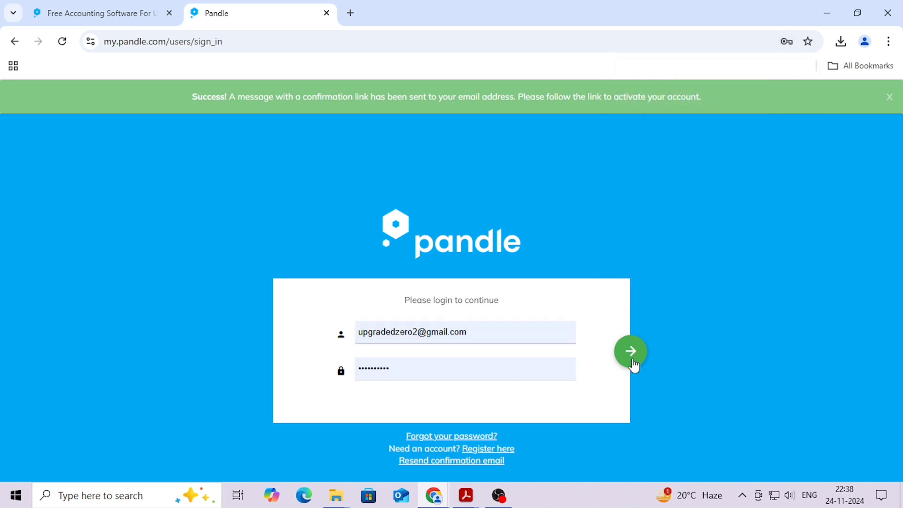
{"action": "left_click", "coordinate": [632, 363]}
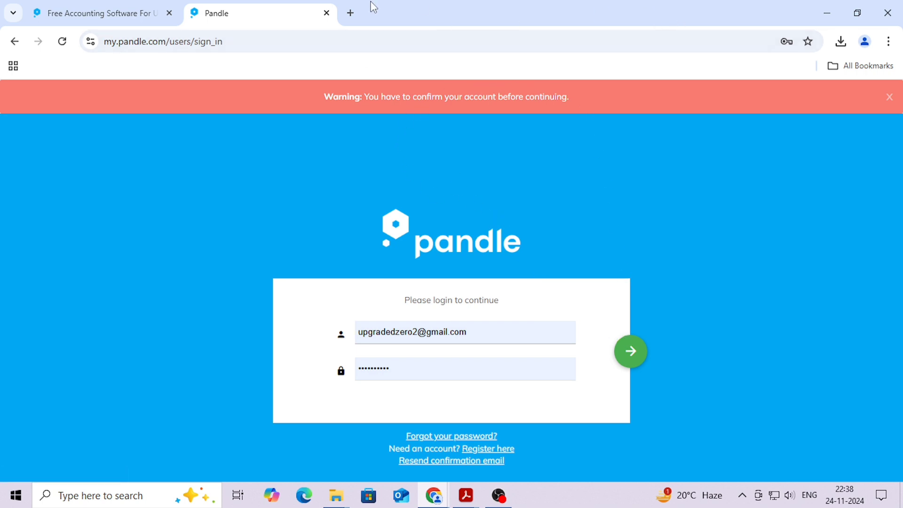
{"action": "left_click", "coordinate": [352, 14]}
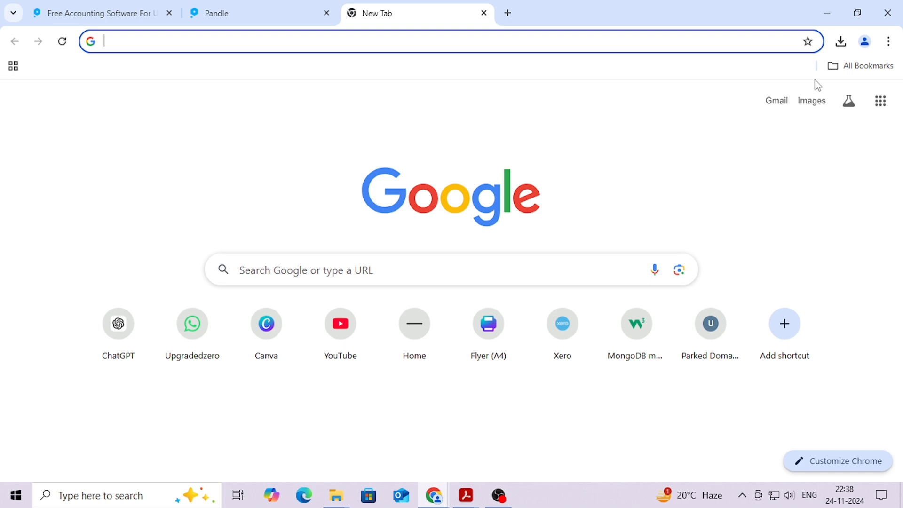
Follow the 'click here' link in Gmail's 'Activate your Pandle account' e-mail
{"action": "left_click", "coordinate": [776, 99]}
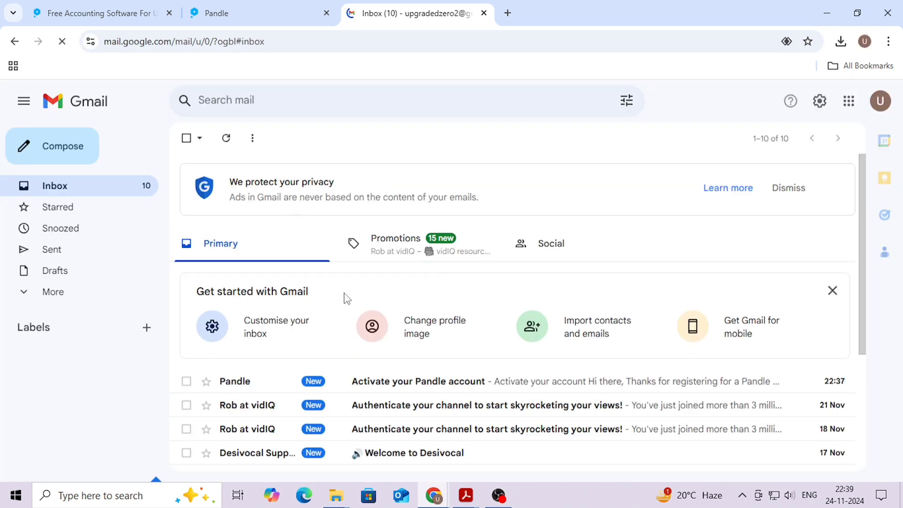
{"action": "left_click", "coordinate": [360, 382]}
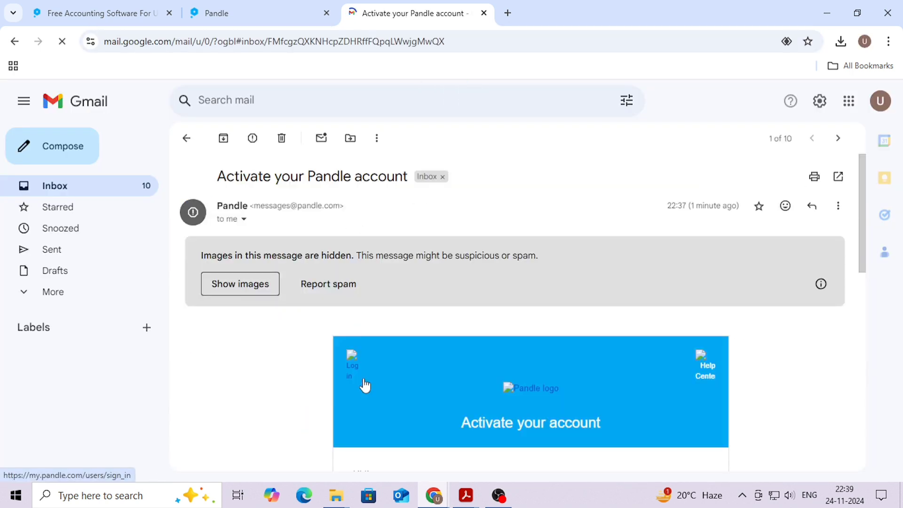
{"action": "scroll", "coordinate": [410, 323], "scroll_direction": "down", "scroll_amount": 1}
{"action": "scroll", "coordinate": [412, 327], "scroll_direction": "down", "scroll_amount": 1}
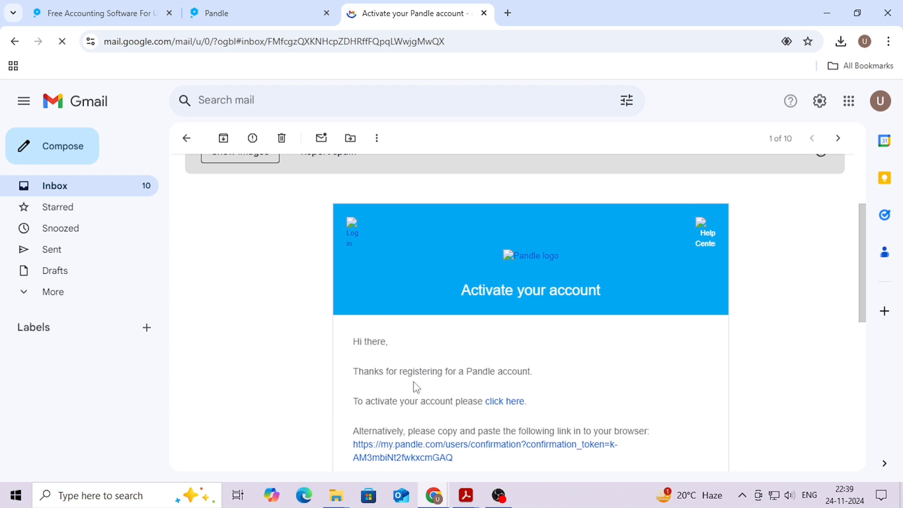
{"action": "left_click", "coordinate": [513, 403]}
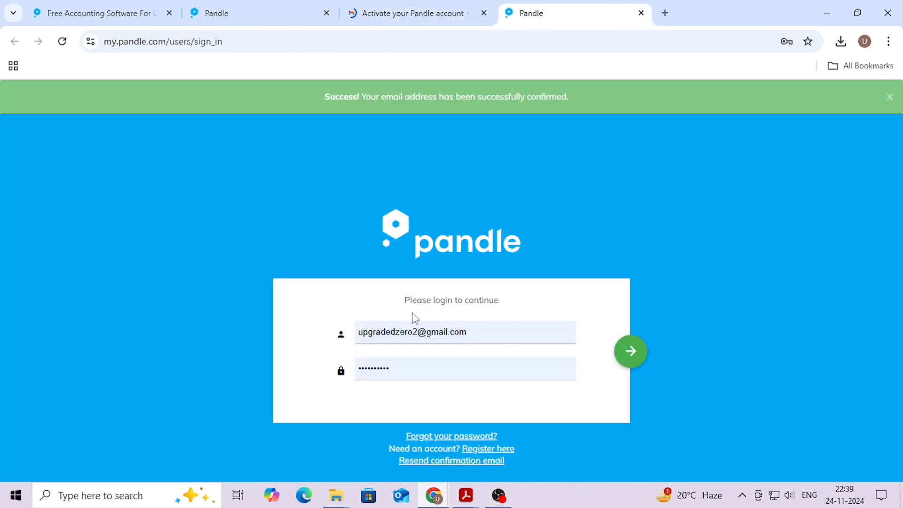
Sign in to the confirmed Pandle account and choose Set Up Your Company
{"action": "left_click", "coordinate": [620, 353]}
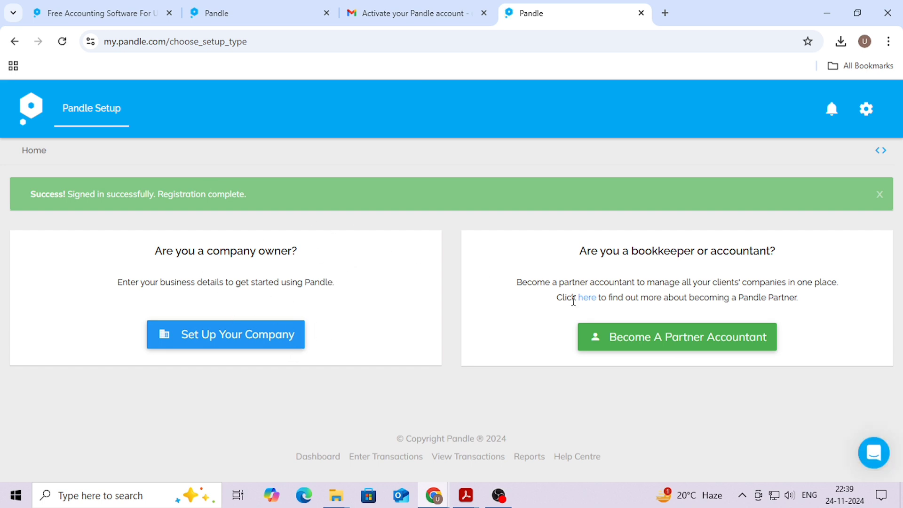
{"action": "left_click", "coordinate": [282, 346]}
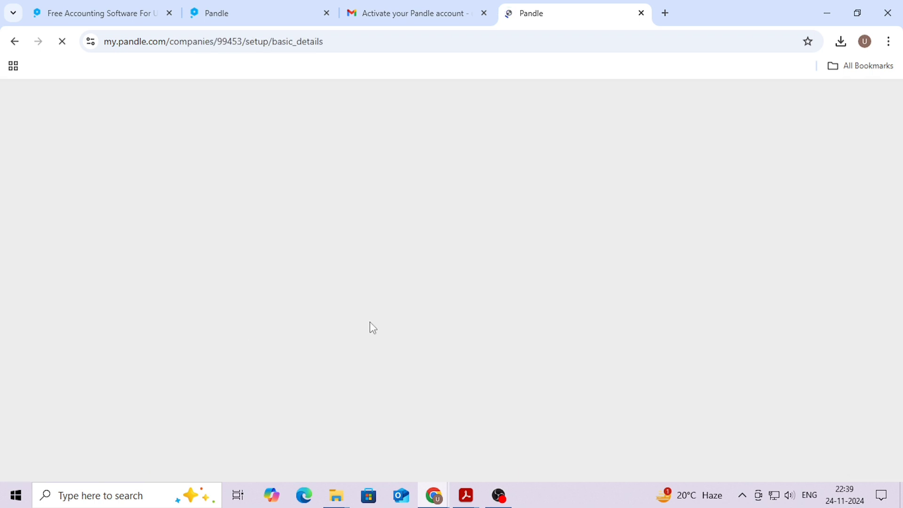
Fill in the user's first name and surname on the personal information step
{"action": "scroll", "coordinate": [318, 303], "scroll_direction": "down", "scroll_amount": 2}
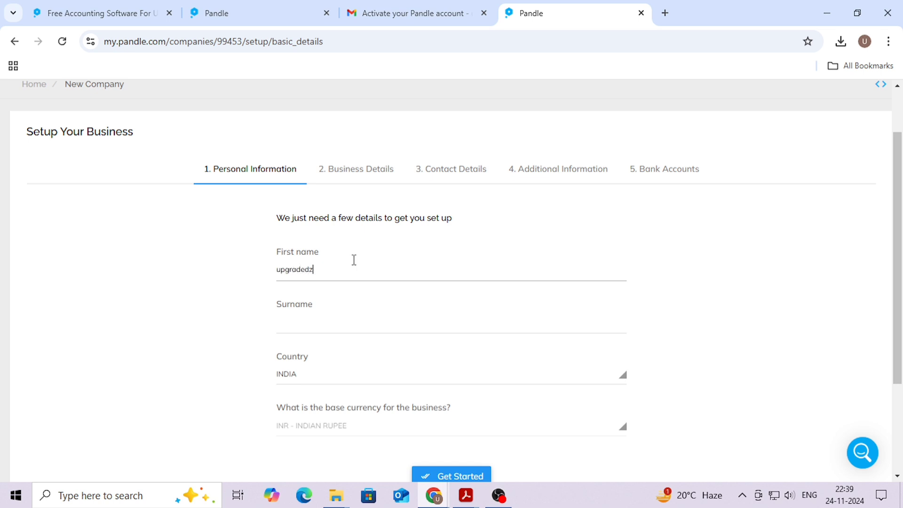
{"action": "key", "text": "Tab"}
{"action": "type", "text": "2"}
{"action": "key", "text": "Tab"}
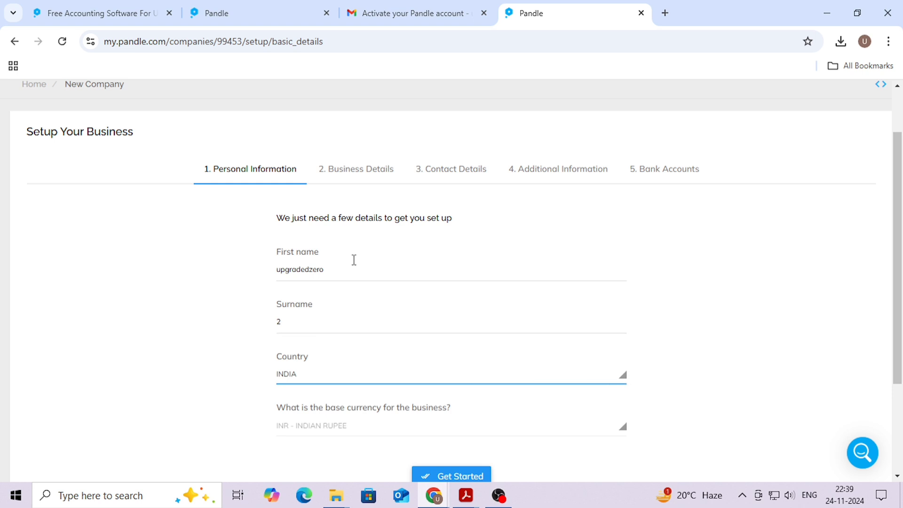
Set the country to United Kingdom and submit with Get Started
{"action": "left_click", "coordinate": [393, 375]}
{"action": "type", "text": "y"}
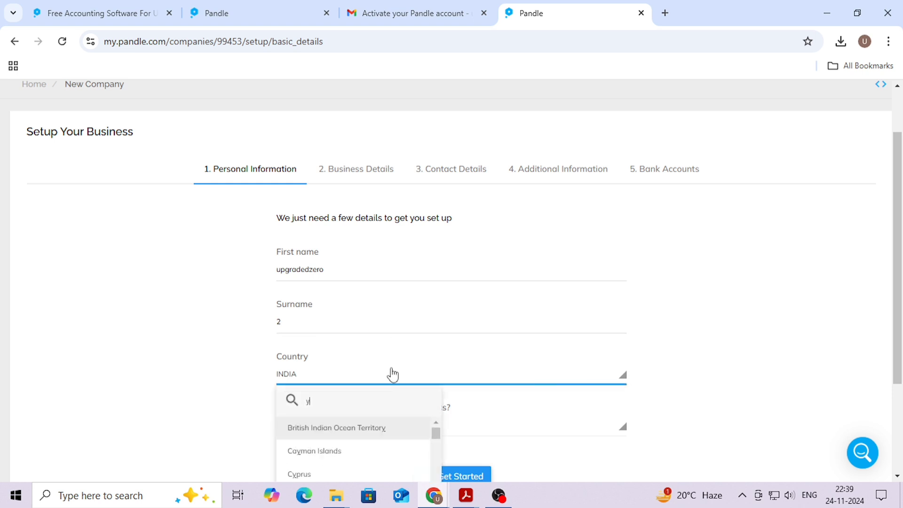
{"action": "type", "text": "nii"}
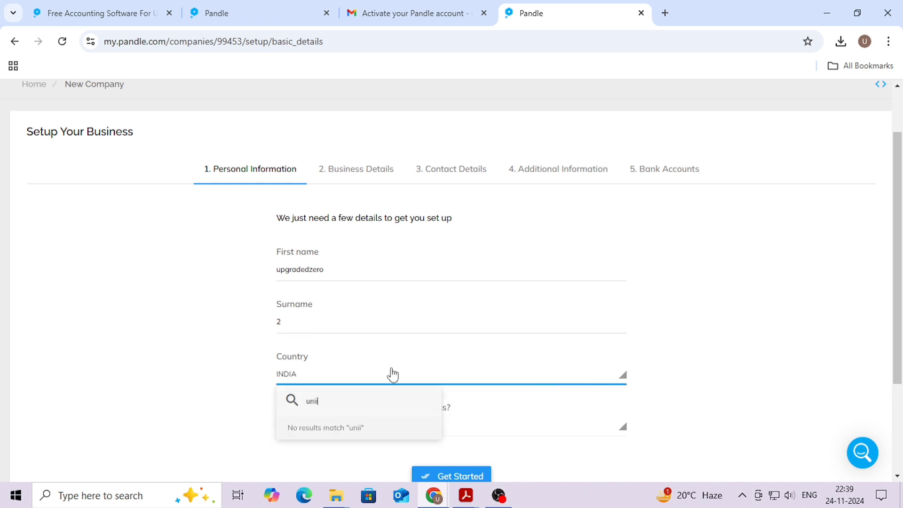
{"action": "key", "text": "BackSpace"}
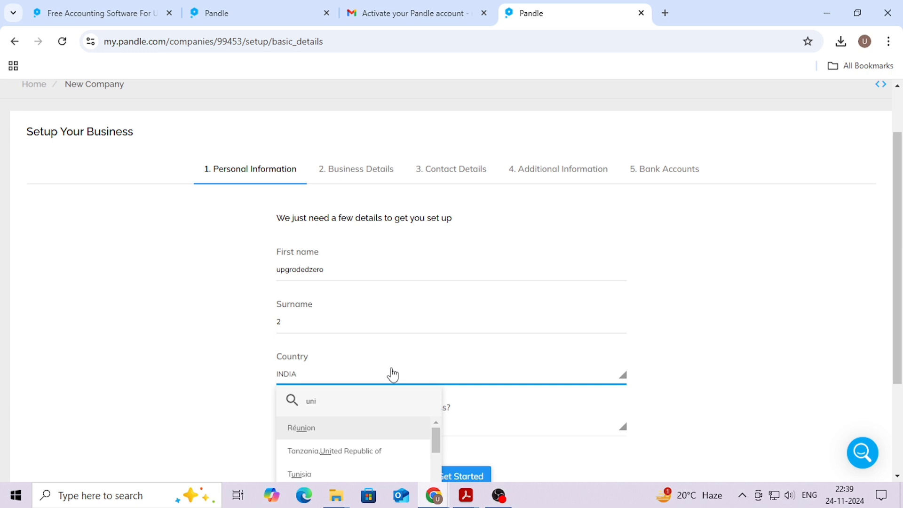
{"action": "type", "text": "te"}
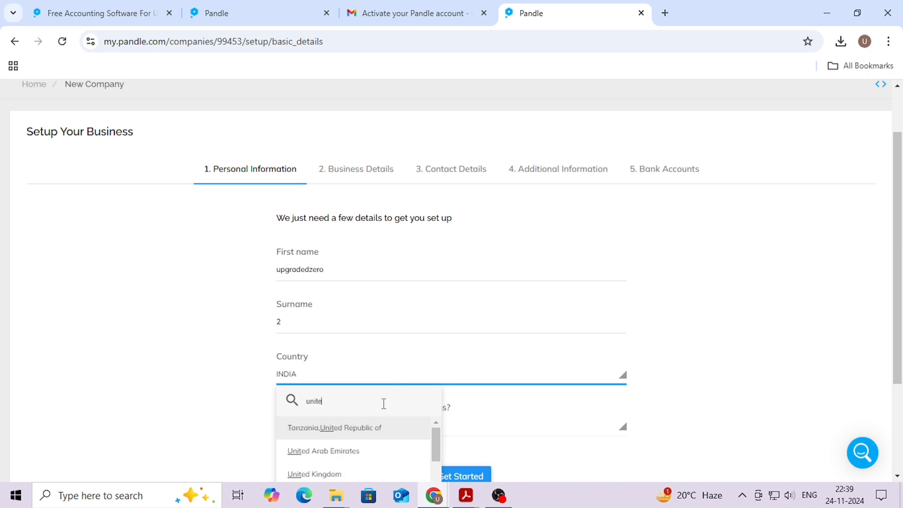
{"action": "type", "text": "d k"}
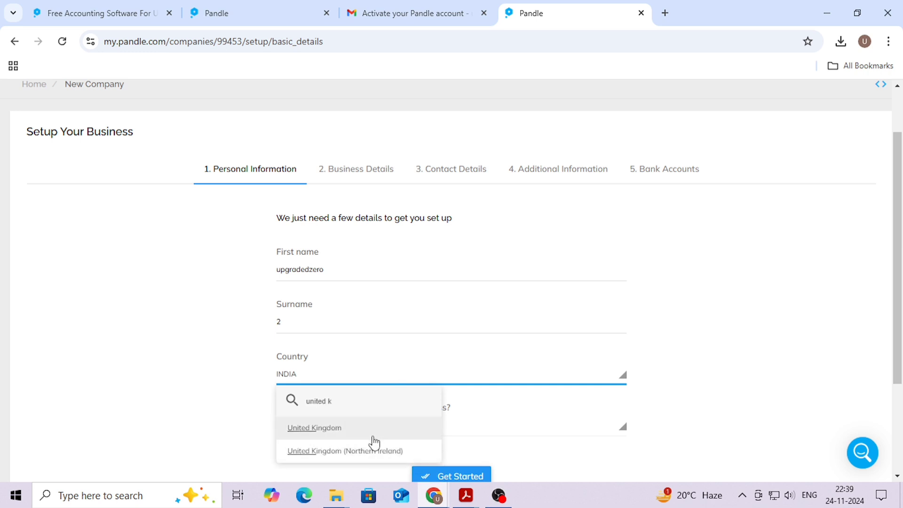
{"action": "left_click", "coordinate": [372, 432]}
{"action": "scroll", "coordinate": [449, 381], "scroll_direction": "down", "scroll_amount": 3}
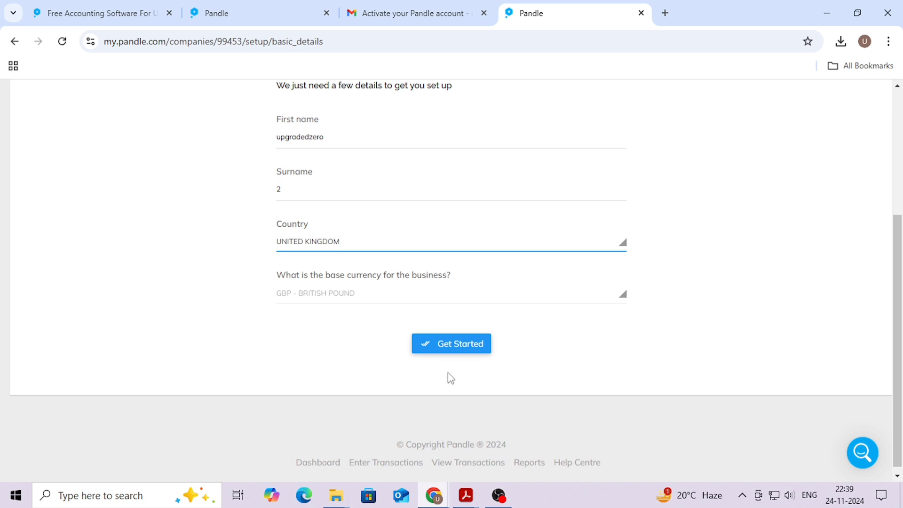
{"action": "left_click", "coordinate": [458, 347]}
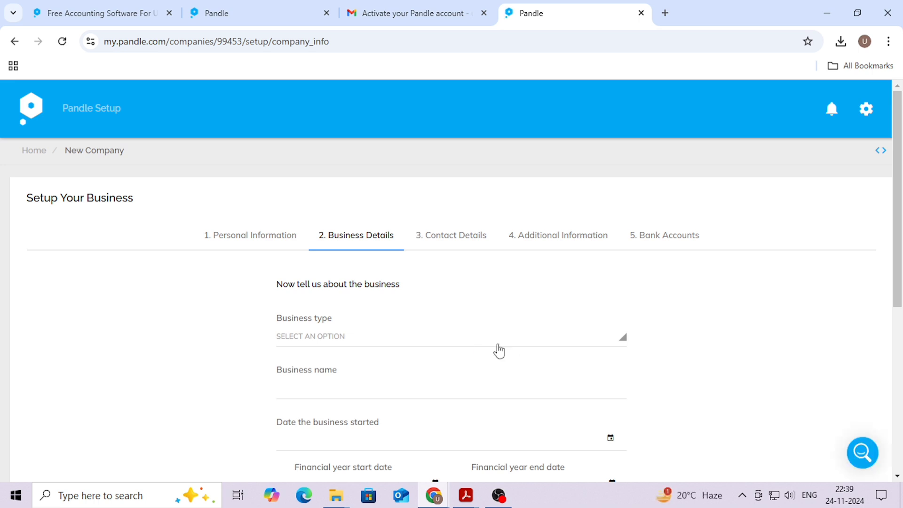
Set business type to Limited Company and fill in trading name and registration number
{"action": "left_click", "coordinate": [348, 332]}
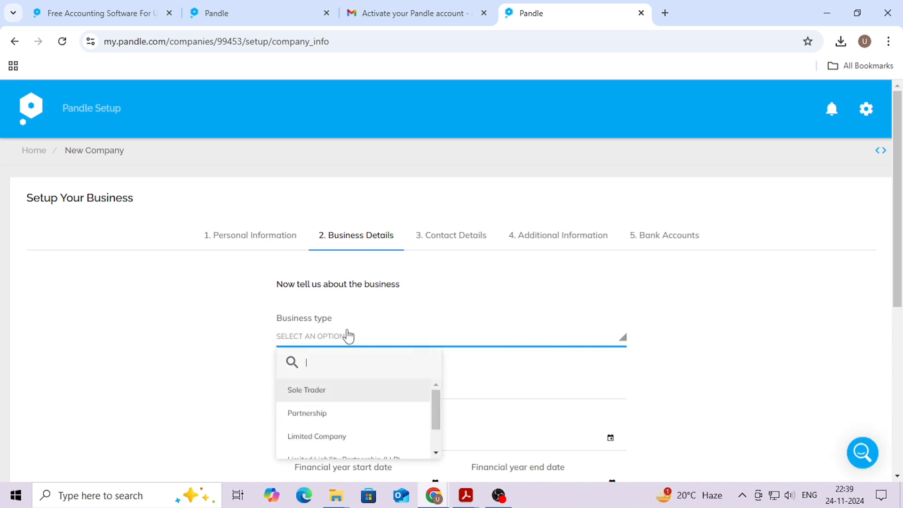
{"action": "scroll", "coordinate": [340, 423], "scroll_direction": "down", "scroll_amount": 2}
{"action": "left_click", "coordinate": [340, 405]}
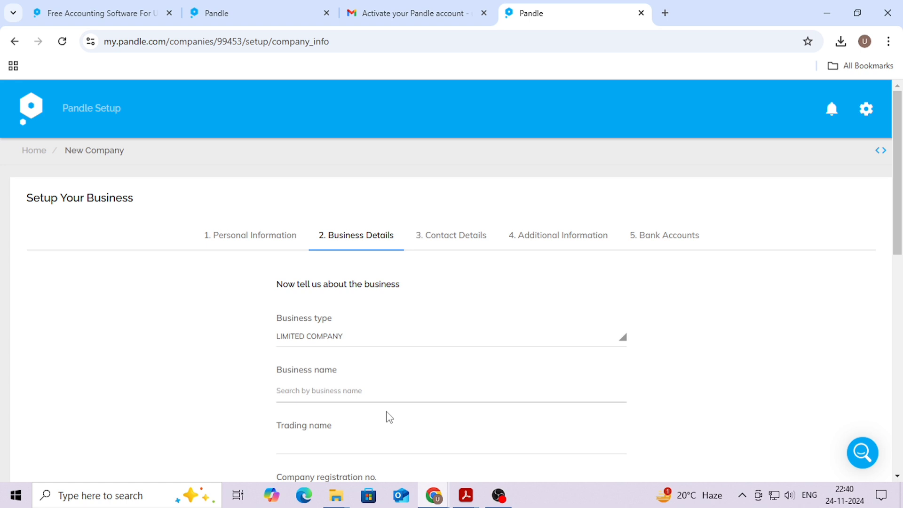
{"action": "type", "text": "upgradedzero"}
{"action": "scroll", "coordinate": [336, 417], "scroll_direction": "down", "scroll_amount": 1}
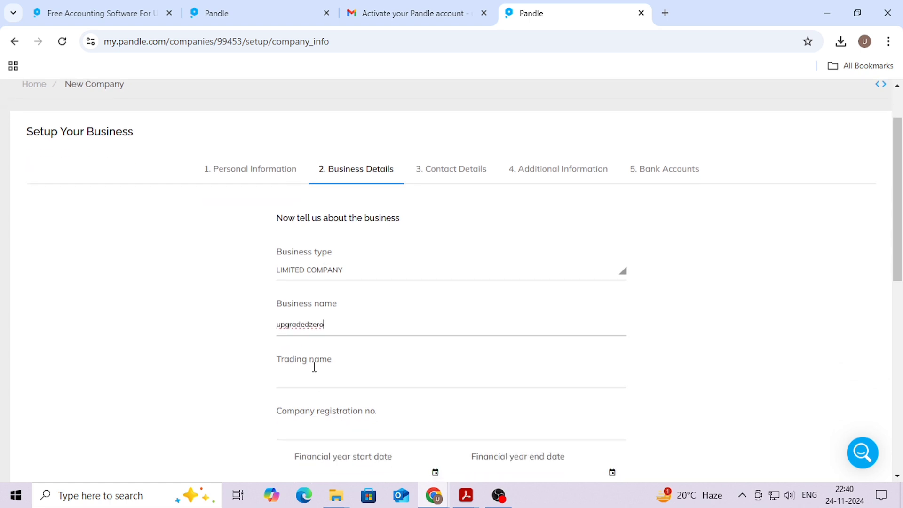
{"action": "left_click", "coordinate": [313, 375]}
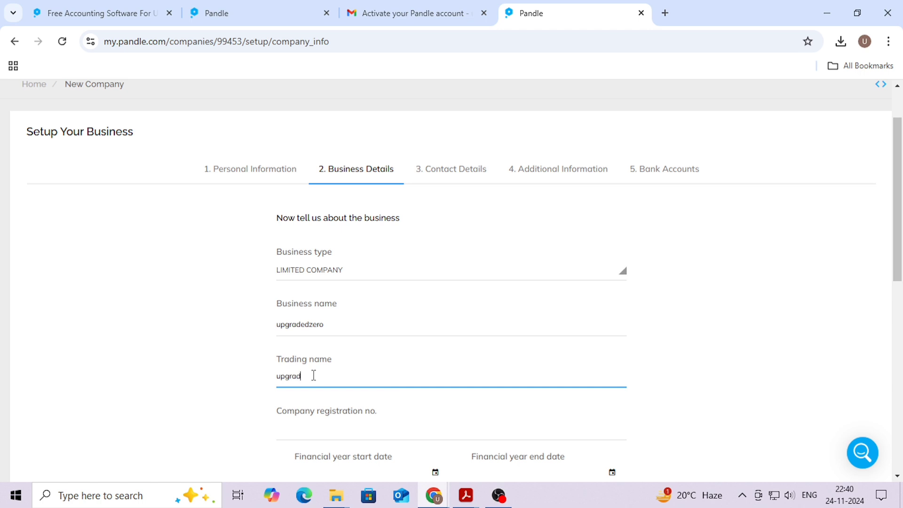
{"action": "left_click", "coordinate": [329, 423]}
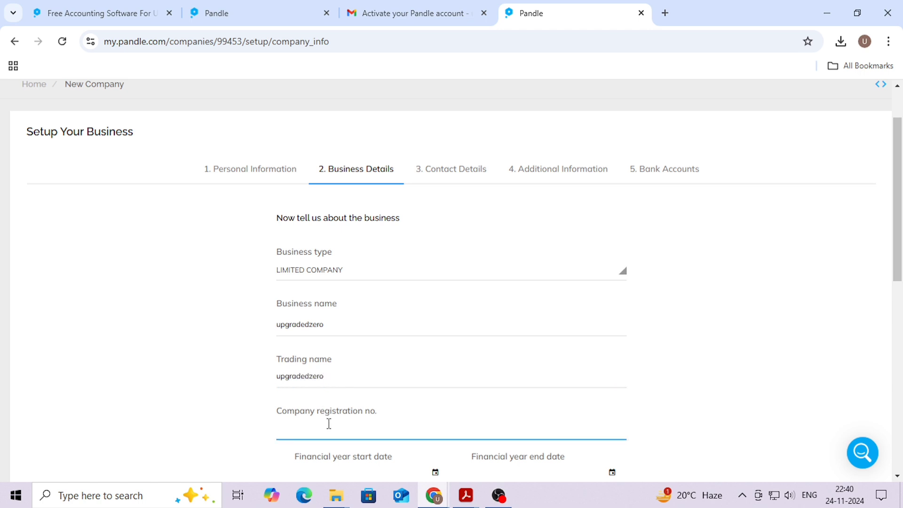
{"action": "type", "text": "00000000"}
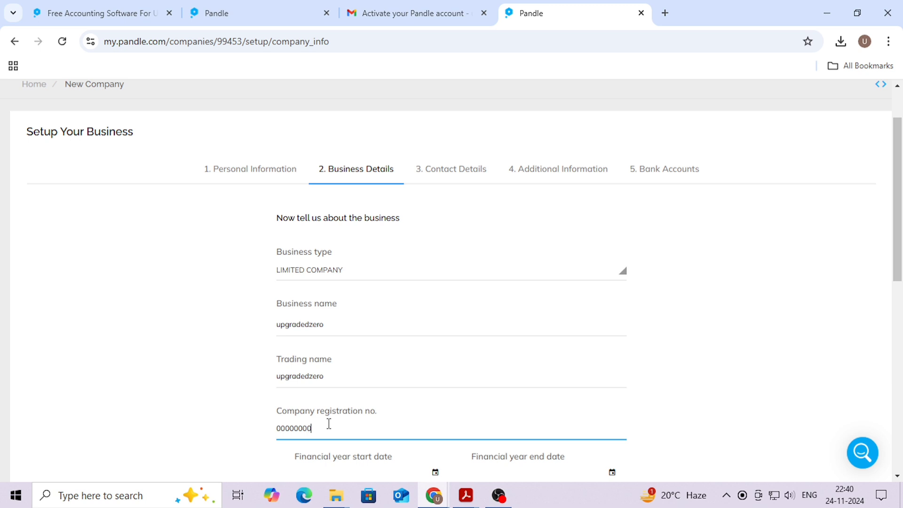
{"action": "scroll", "coordinate": [328, 423], "scroll_direction": "down", "scroll_amount": 3}
Set financial year 01/10/2024–30/09/2025 and incorporation date 01/10/2024
{"action": "left_click", "coordinate": [303, 338]}
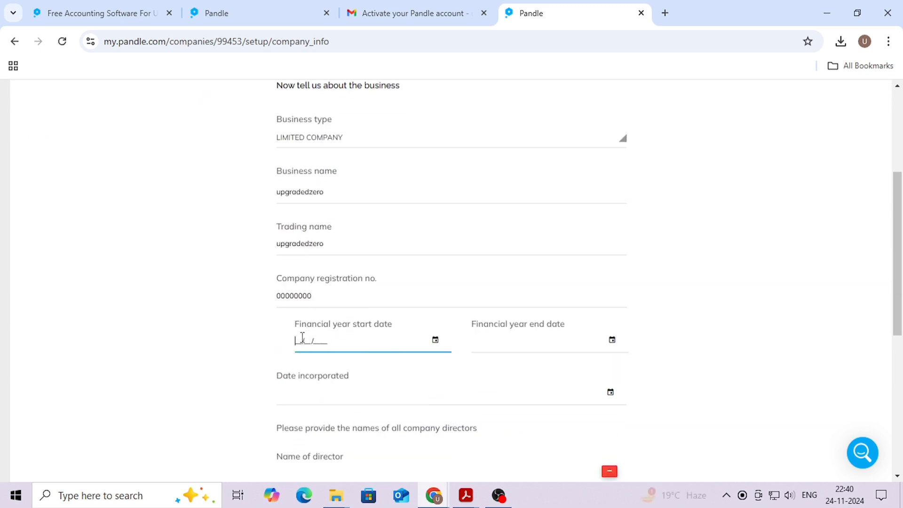
{"action": "type", "text": "01/10/"}
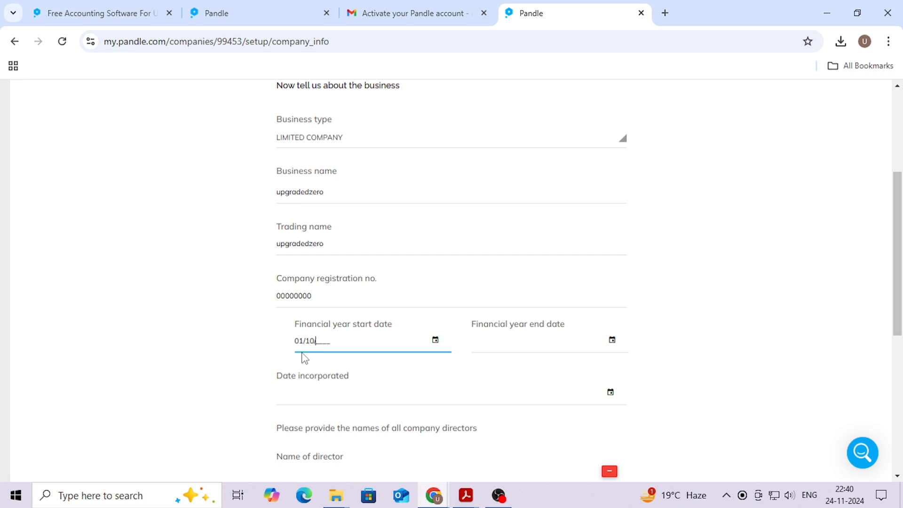
{"action": "type", "text": "2024"}
{"action": "key", "text": "Tab"}
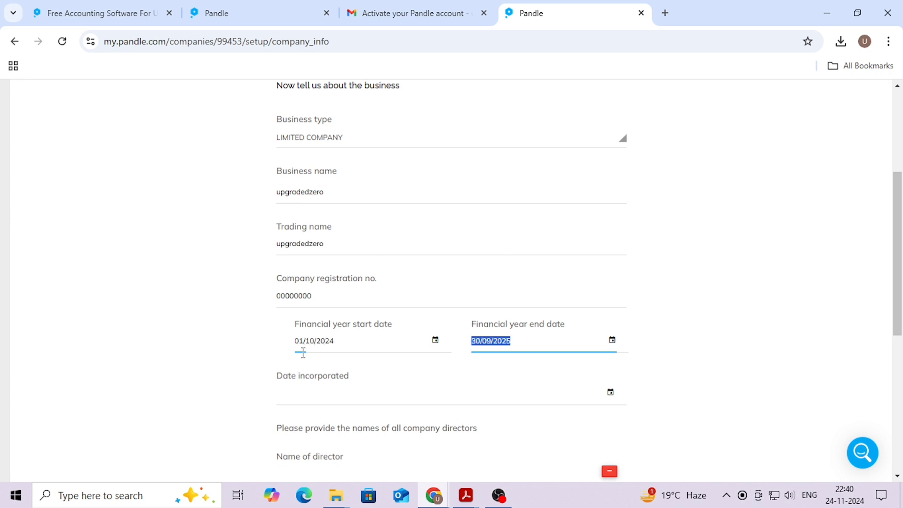
{"action": "type", "text": "30/09/20"}
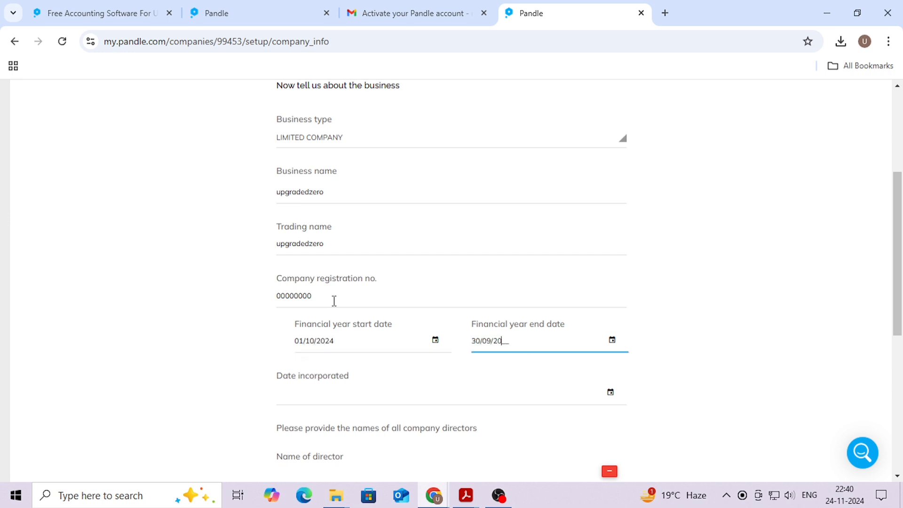
{"action": "type", "text": "25"}
{"action": "key", "text": "Tab"}
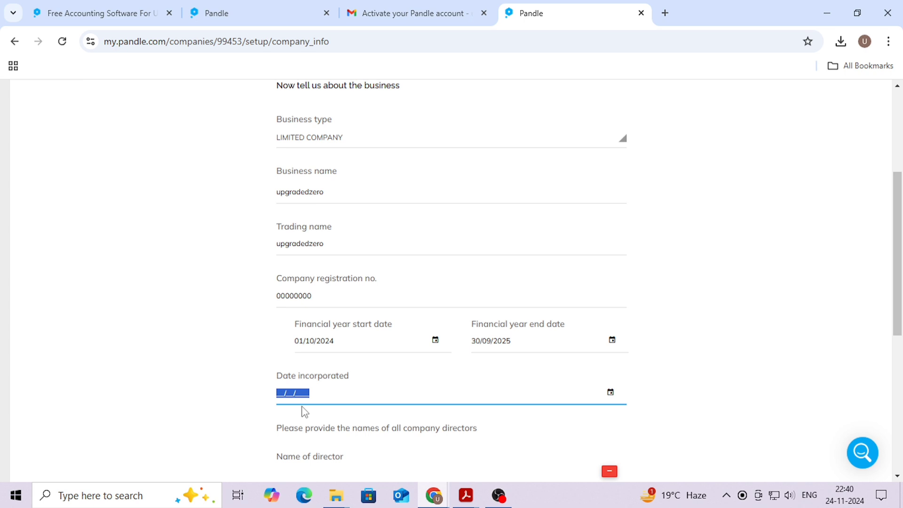
{"action": "type", "text": "01102024"}
{"action": "scroll", "coordinate": [304, 412], "scroll_direction": "down", "scroll_amount": 2}
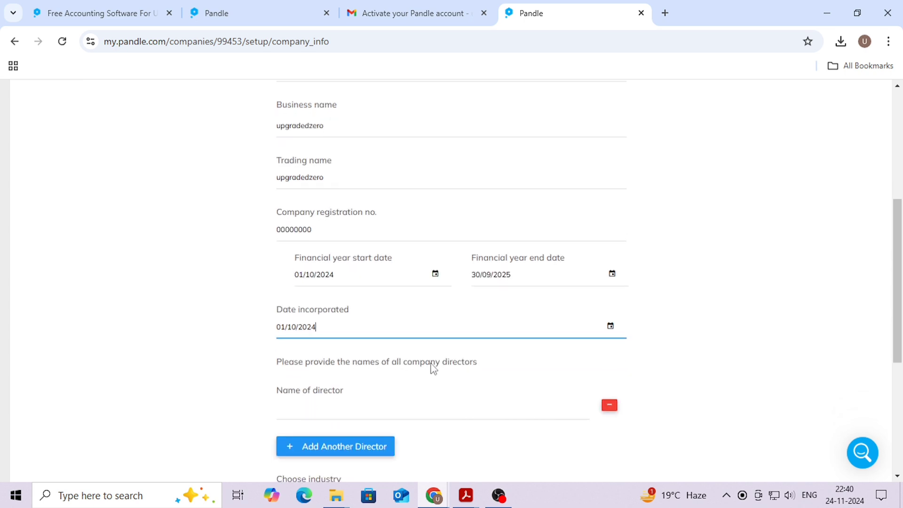
{"action": "left_click", "coordinate": [383, 391]}
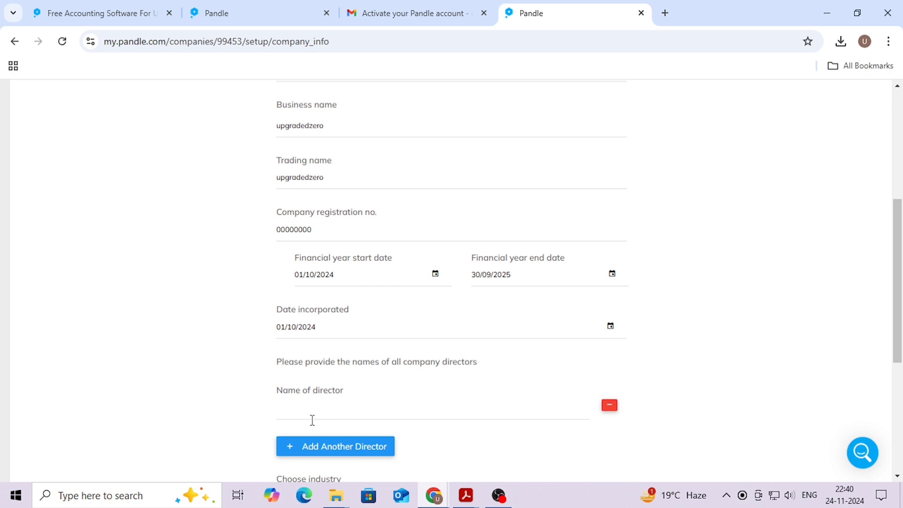
Name director DIRECTOR 1, choose Accounting & Bookkeeping, no previous system, and continue
{"action": "left_click", "coordinate": [303, 408]}
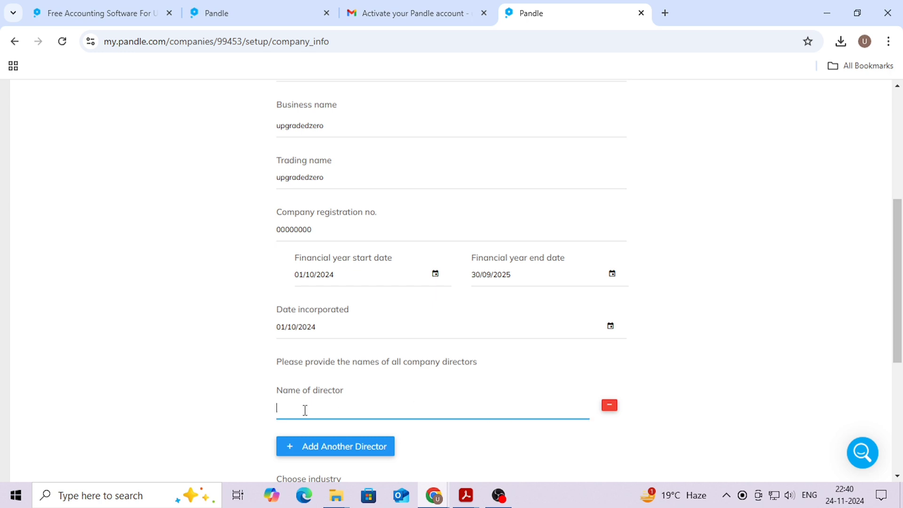
{"action": "type", "text": "DIRECTOR 1"}
{"action": "scroll", "coordinate": [469, 322], "scroll_direction": "down", "scroll_amount": 5}
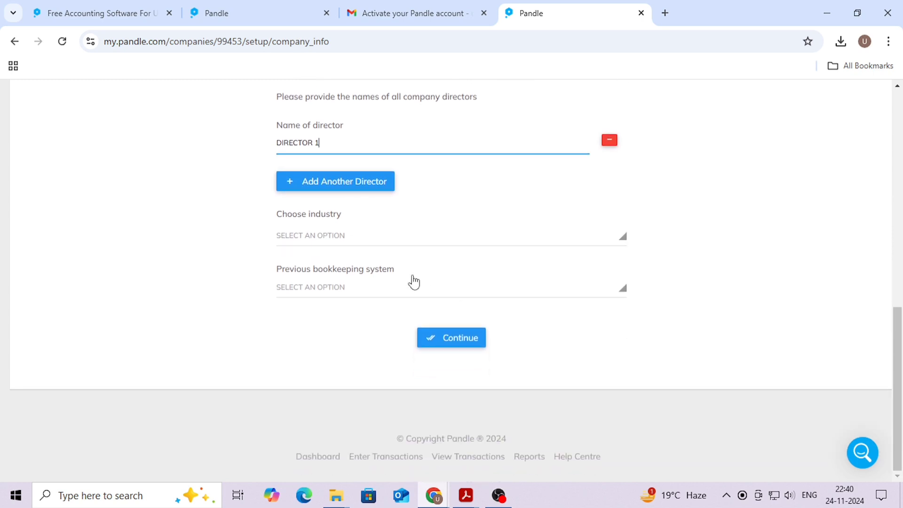
{"action": "left_click", "coordinate": [382, 236]}
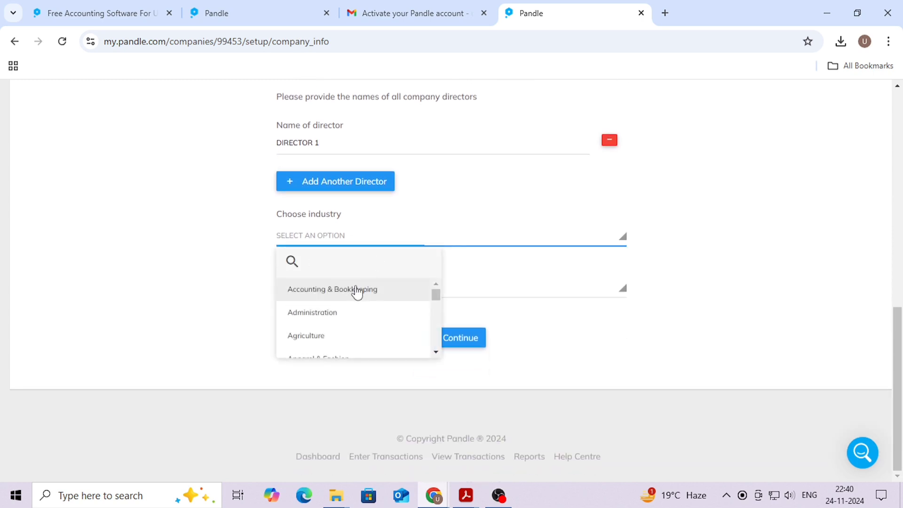
{"action": "left_click", "coordinate": [357, 289]}
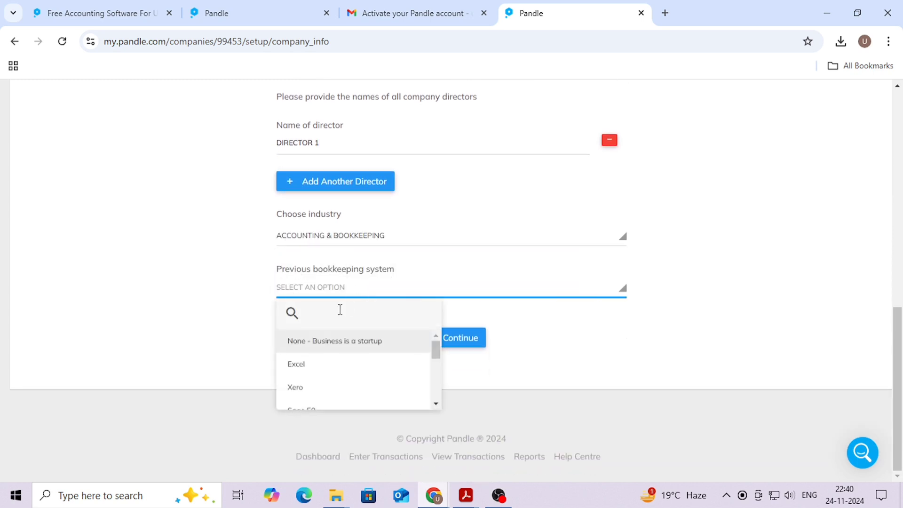
{"action": "left_click", "coordinate": [316, 343]}
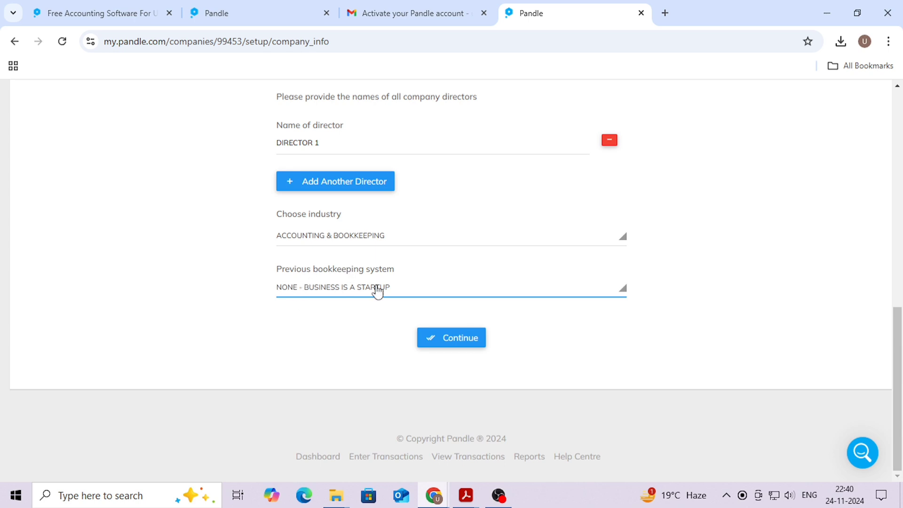
{"action": "scroll", "coordinate": [444, 327], "scroll_direction": "up", "scroll_amount": 10}
{"action": "scroll", "coordinate": [442, 306], "scroll_direction": "down", "scroll_amount": 8}
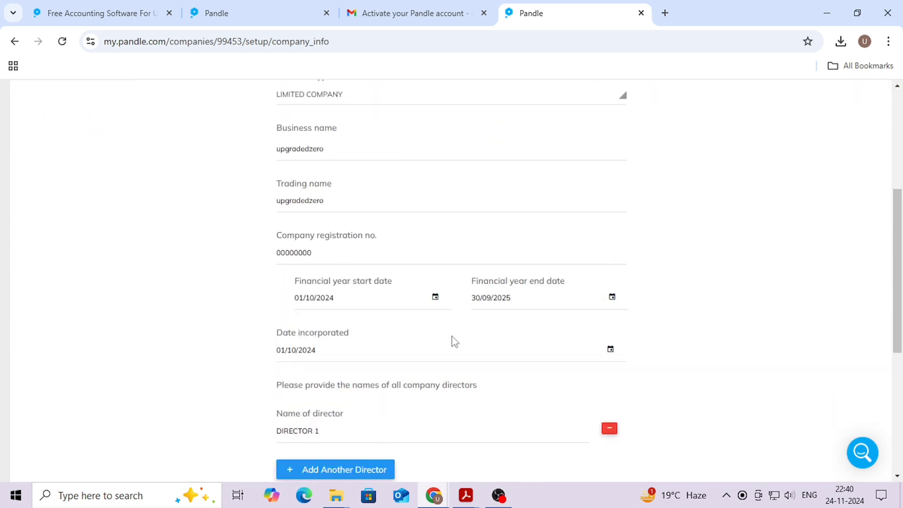
{"action": "left_click", "coordinate": [459, 470]}
Choose Cambridgeshire as the contact details county and continue
{"action": "scroll", "coordinate": [393, 313], "scroll_direction": "down", "scroll_amount": 2}
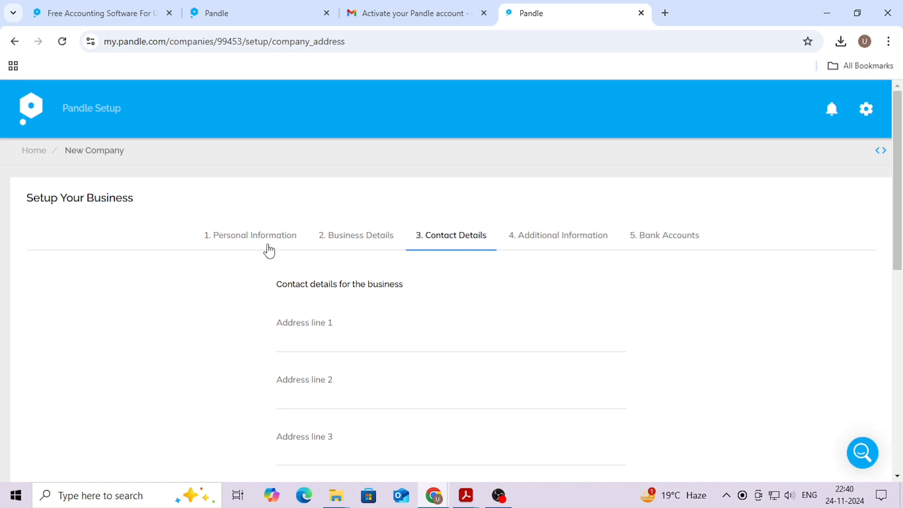
{"action": "scroll", "coordinate": [383, 256], "scroll_direction": "down", "scroll_amount": 6}
{"action": "scroll", "coordinate": [355, 244], "scroll_direction": "up", "scroll_amount": 4}
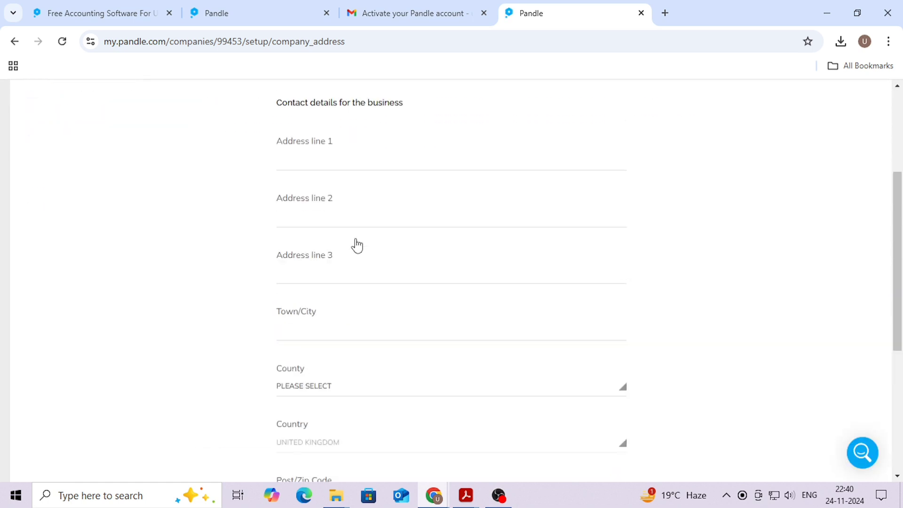
{"action": "scroll", "coordinate": [352, 238], "scroll_direction": "down", "scroll_amount": 1}
{"action": "left_click", "coordinate": [318, 371]}
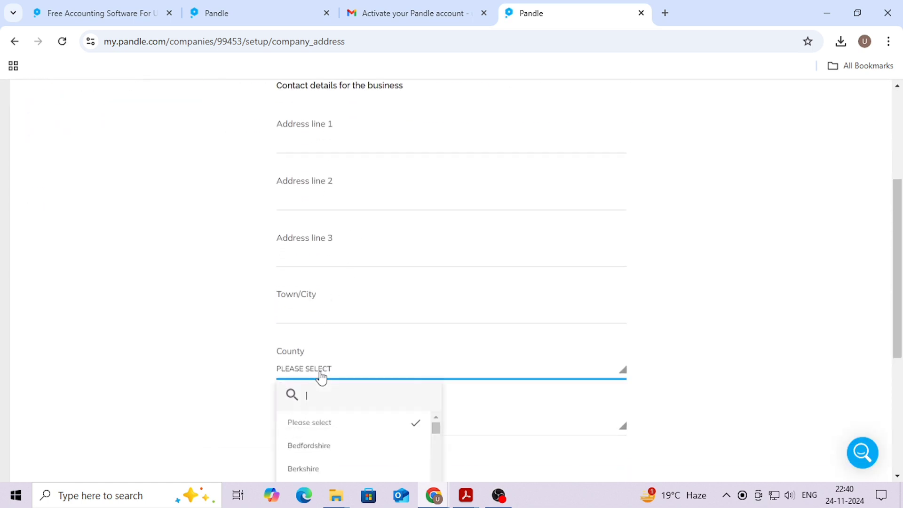
{"action": "scroll", "coordinate": [400, 375], "scroll_direction": "down", "scroll_amount": 1}
{"action": "scroll", "coordinate": [400, 375], "scroll_direction": "down", "scroll_amount": 3}
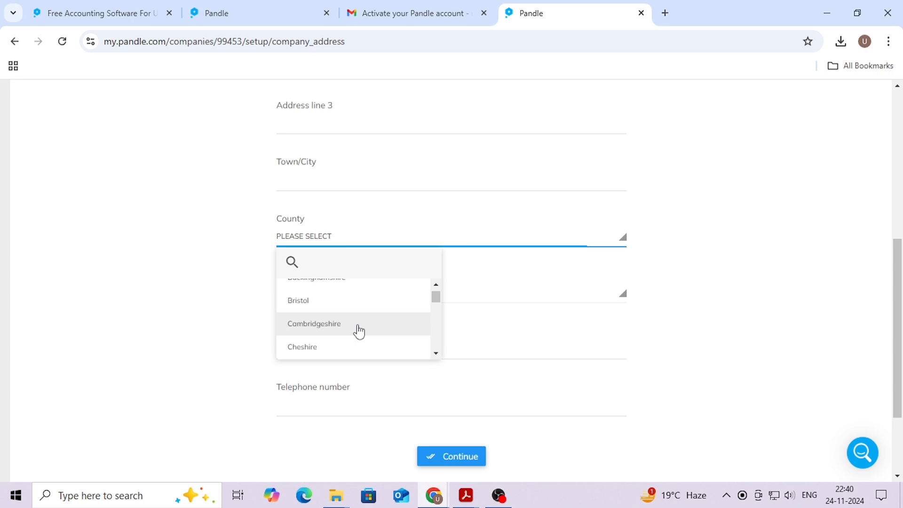
{"action": "left_click", "coordinate": [359, 329]}
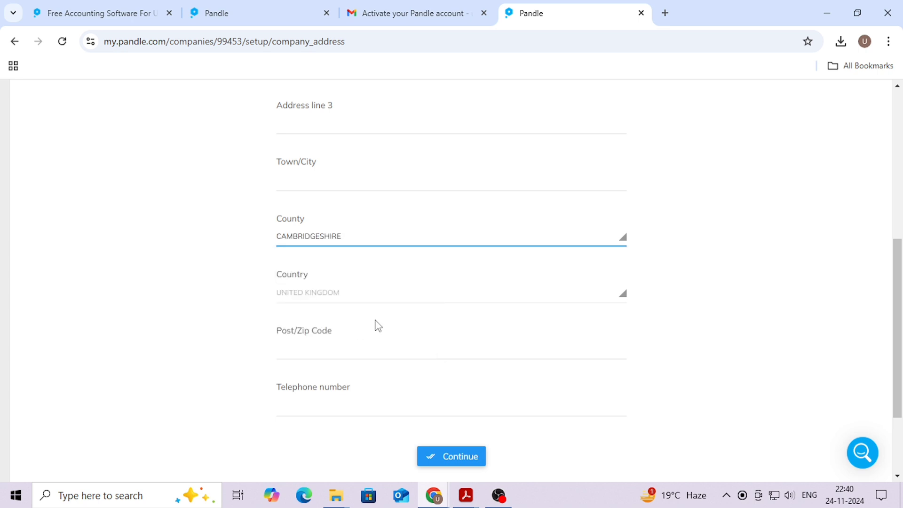
{"action": "left_click", "coordinate": [437, 458]}
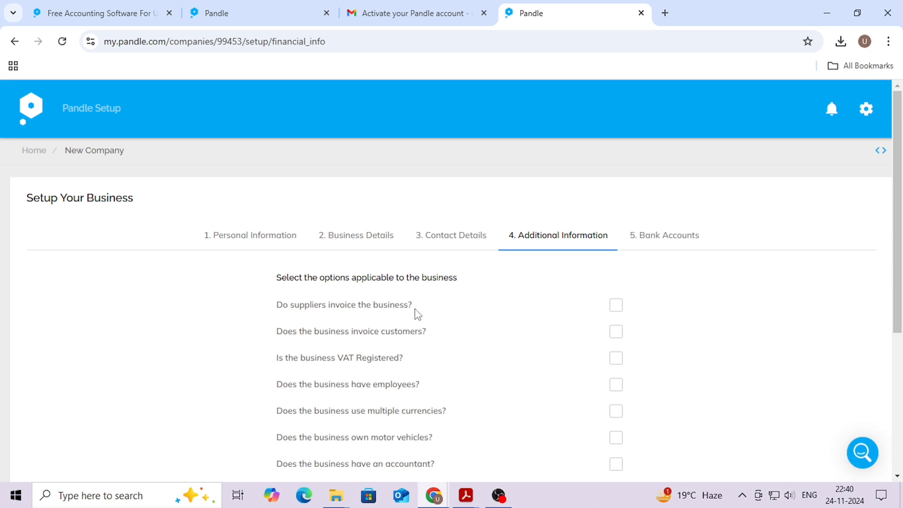
Mark that suppliers invoice the business, it invoices customers via Pandle, issuing service invoices
{"action": "scroll", "coordinate": [369, 299], "scroll_direction": "down", "scroll_amount": 1}
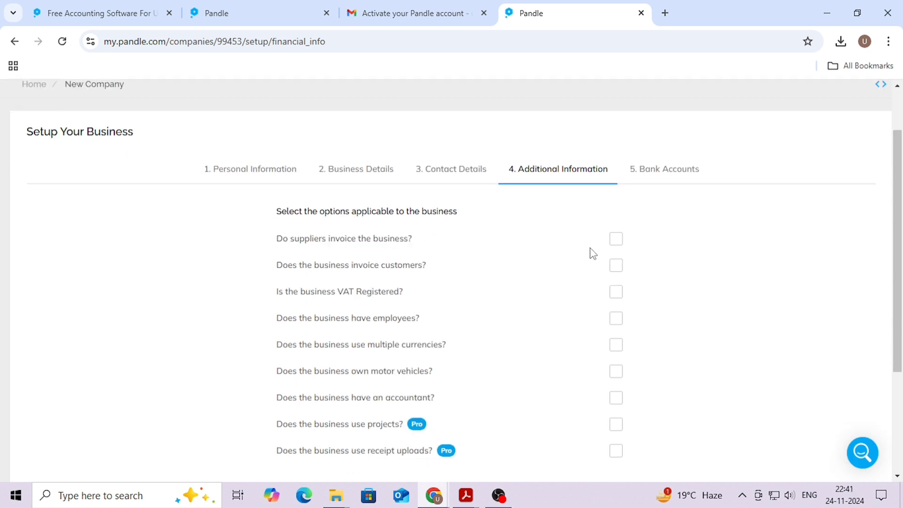
{"action": "left_click", "coordinate": [616, 239]}
{"action": "left_click", "coordinate": [616, 265]}
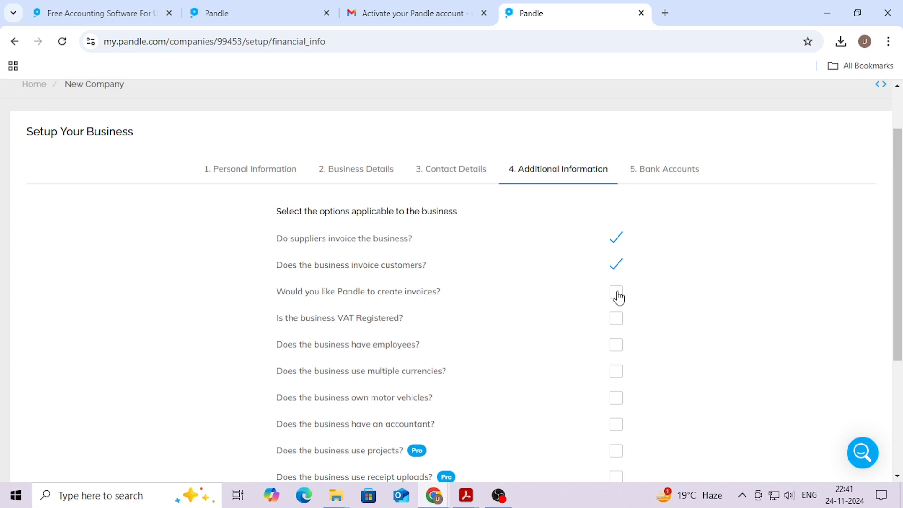
{"action": "left_click", "coordinate": [617, 295]}
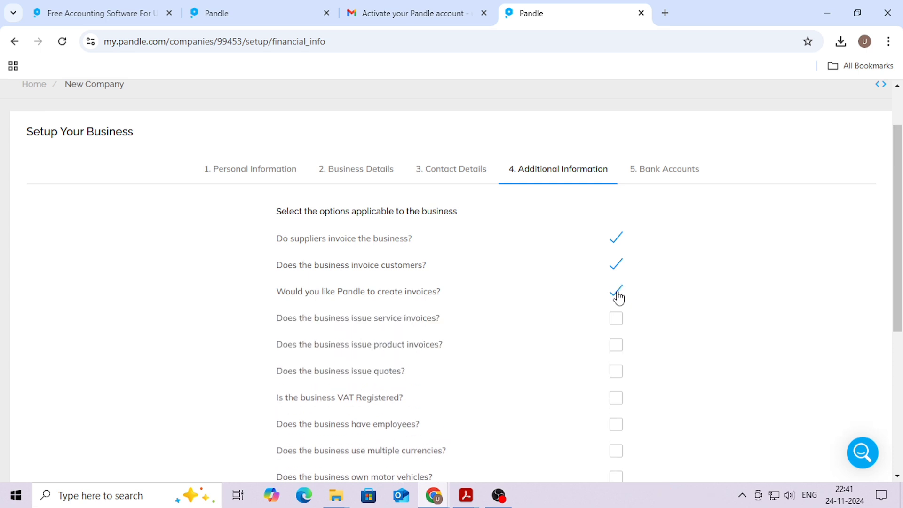
{"action": "left_click", "coordinate": [618, 322]}
{"action": "scroll", "coordinate": [617, 333], "scroll_direction": "down", "scroll_amount": 1}
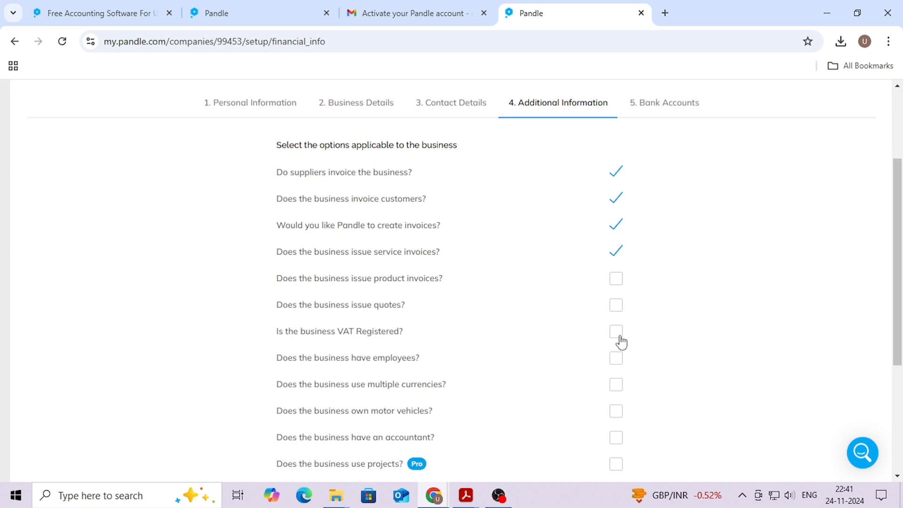
Mark the business VAT registered, enter its registration date, keep Invoice Based scheme
{"action": "left_click", "coordinate": [616, 335]}
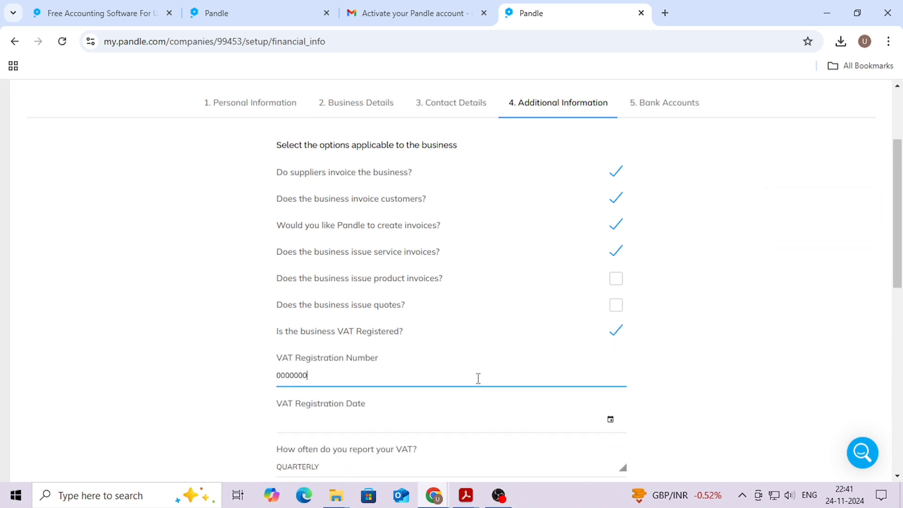
{"action": "key", "text": "Tab"}
{"action": "type", "text": "01"}
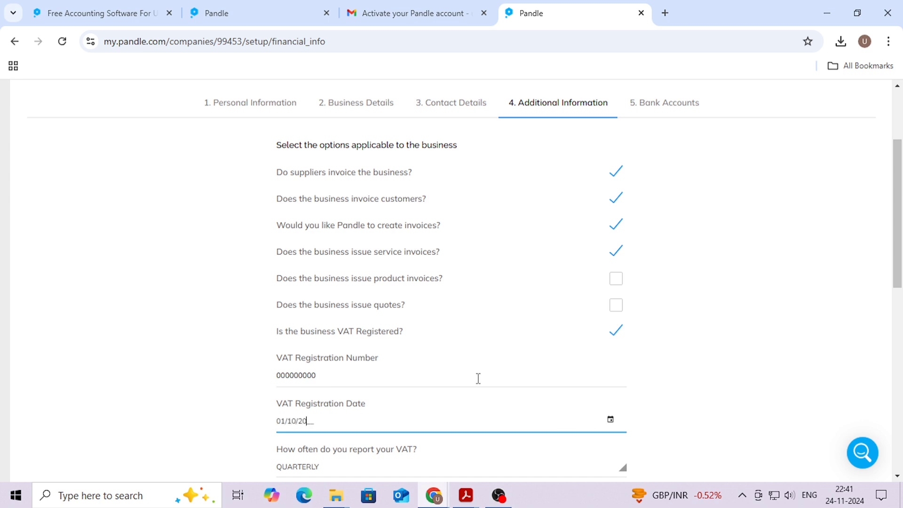
{"action": "key", "text": "Tab"}
{"action": "scroll", "coordinate": [434, 356], "scroll_direction": "down", "scroll_amount": 3}
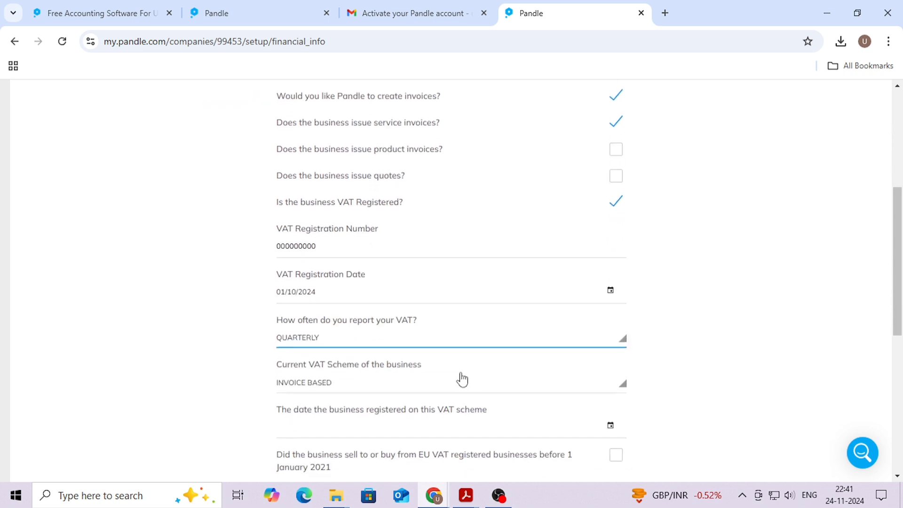
{"action": "left_click", "coordinate": [391, 379]}
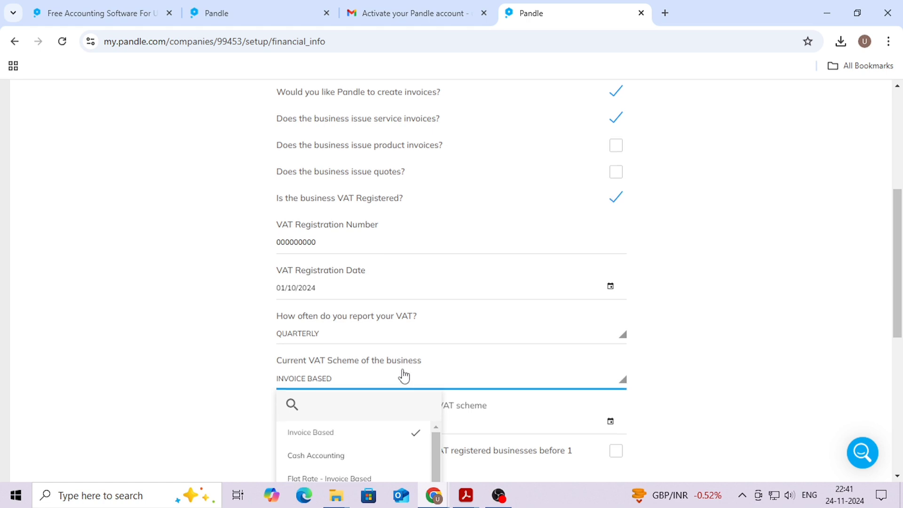
{"action": "scroll", "coordinate": [403, 374], "scroll_direction": "down", "scroll_amount": 3}
{"action": "scroll", "coordinate": [363, 308], "scroll_direction": "up", "scroll_amount": 2}
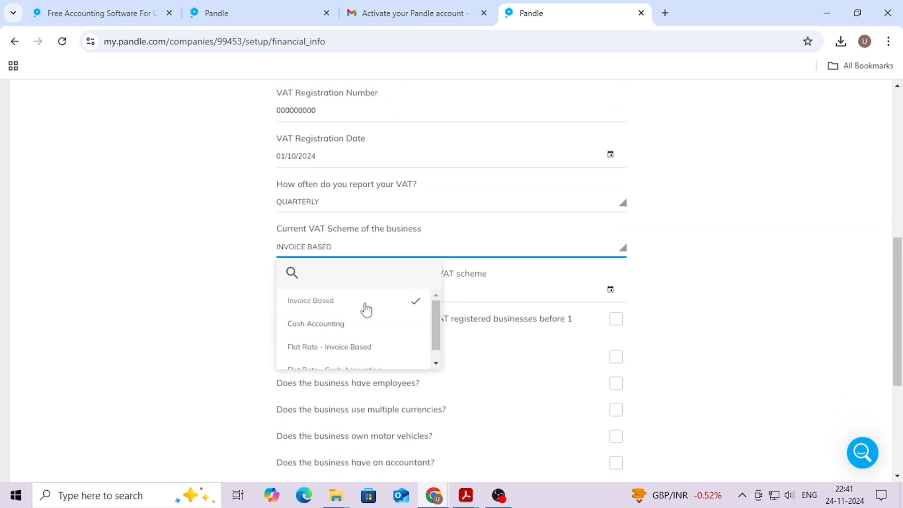
{"action": "left_click", "coordinate": [366, 302]}
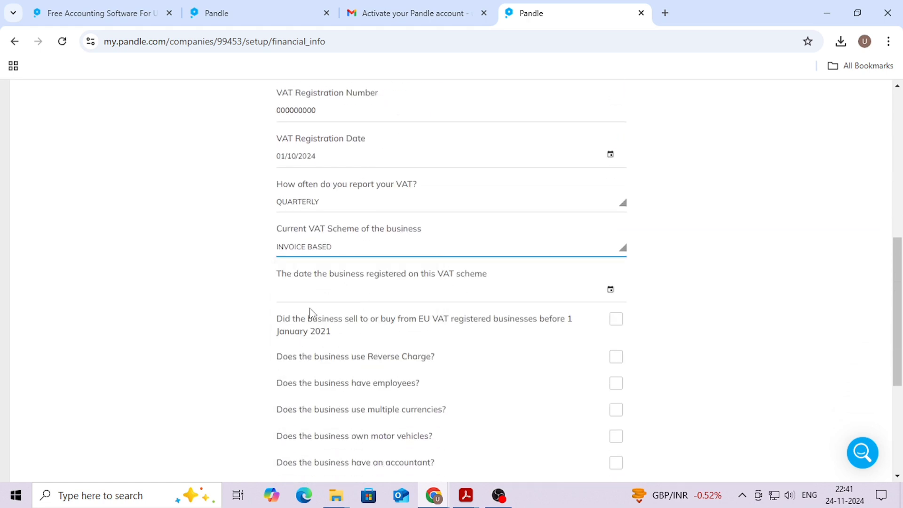
Enter VAT scheme date 01/10/2024 and save the additional information
{"action": "left_click", "coordinate": [282, 288]}
{"action": "type", "text": "01/"}
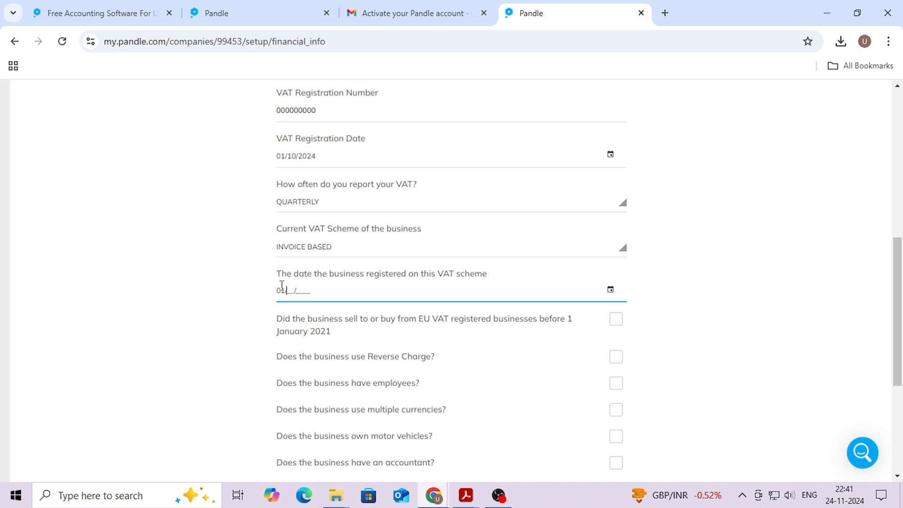
{"action": "type", "text": "10/2024"}
{"action": "left_click", "coordinate": [752, 344]}
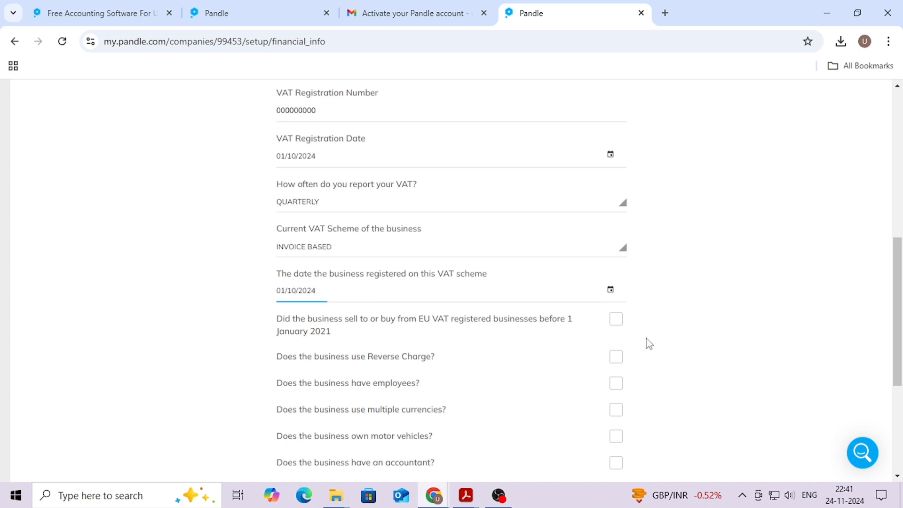
{"action": "scroll", "coordinate": [602, 342], "scroll_direction": "down", "scroll_amount": 1}
{"action": "scroll", "coordinate": [512, 325], "scroll_direction": "down", "scroll_amount": 1}
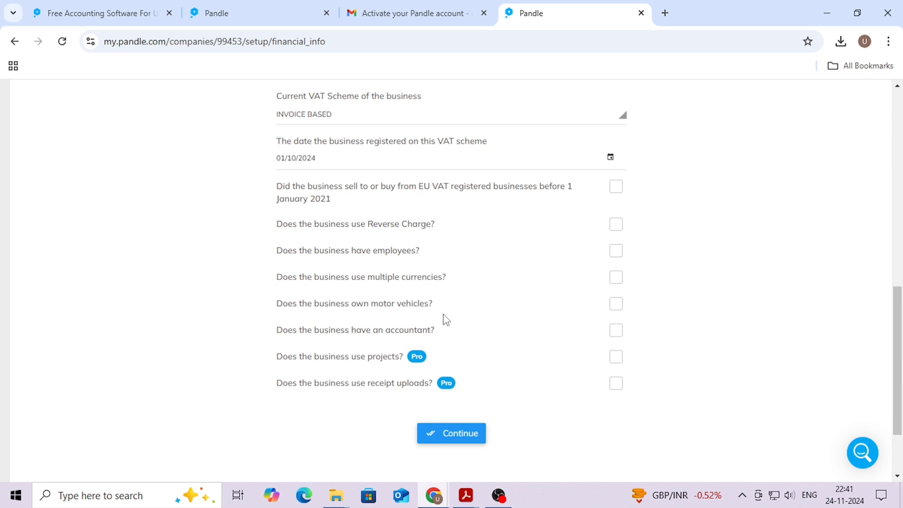
{"action": "left_click", "coordinate": [461, 433]}
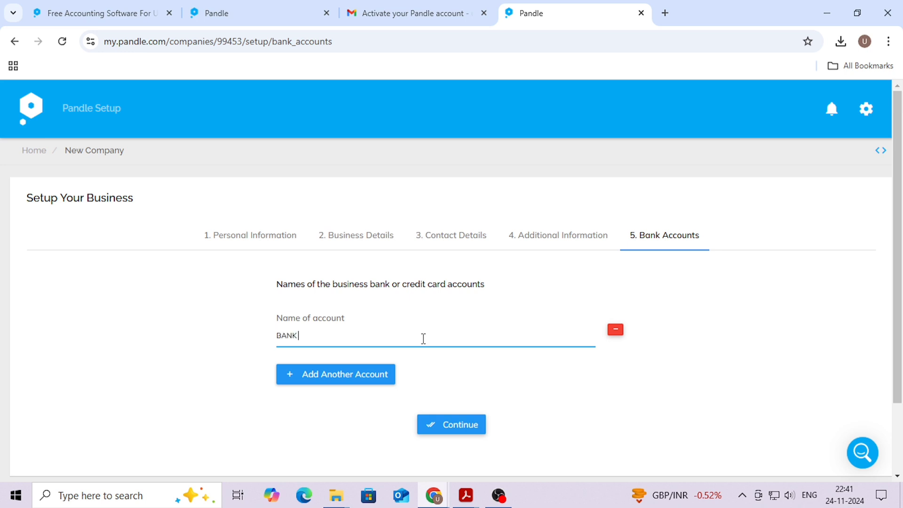
Continue with the bank account BANK 1 to complete company setup
{"action": "left_click", "coordinate": [472, 424]}
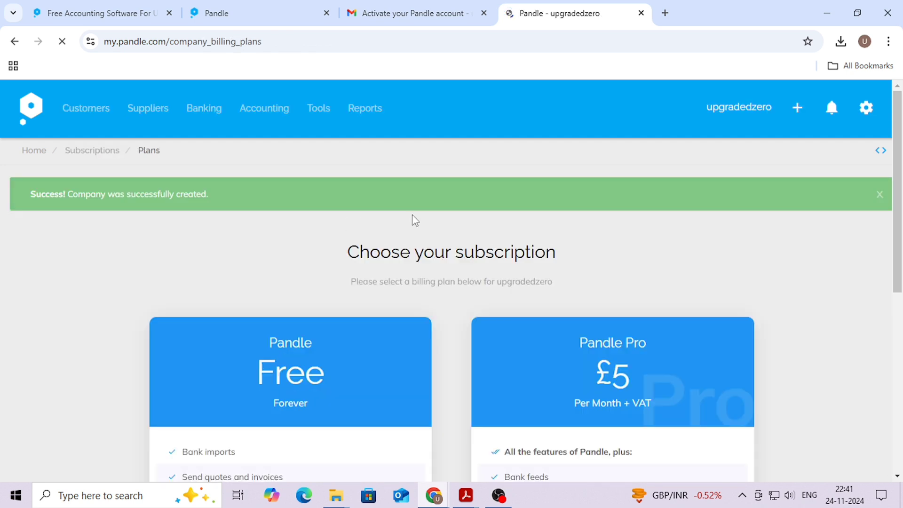
Scroll through the subscription plans page to compare the available plans
{"action": "scroll", "coordinate": [388, 292], "scroll_direction": "down", "scroll_amount": 1}
{"action": "left_click_drag", "start_coordinate": [355, 198], "coordinate": [557, 179]}
{"action": "scroll", "coordinate": [383, 229], "scroll_direction": "down", "scroll_amount": 2}
{"action": "scroll", "coordinate": [298, 205], "scroll_direction": "down", "scroll_amount": 2}
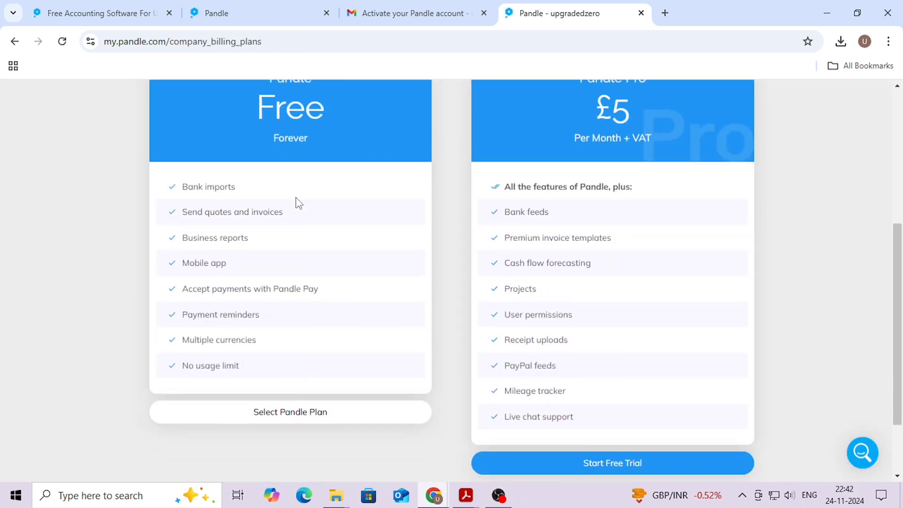
{"action": "scroll", "coordinate": [294, 202], "scroll_direction": "up", "scroll_amount": 1}
{"action": "scroll", "coordinate": [258, 217], "scroll_direction": "down", "scroll_amount": 1}
{"action": "scroll", "coordinate": [683, 230], "scroll_direction": "up", "scroll_amount": 1}
Select the Free Pandle plan and confirm the plan change
{"action": "left_click_drag", "start_coordinate": [578, 179], "coordinate": [619, 182]}
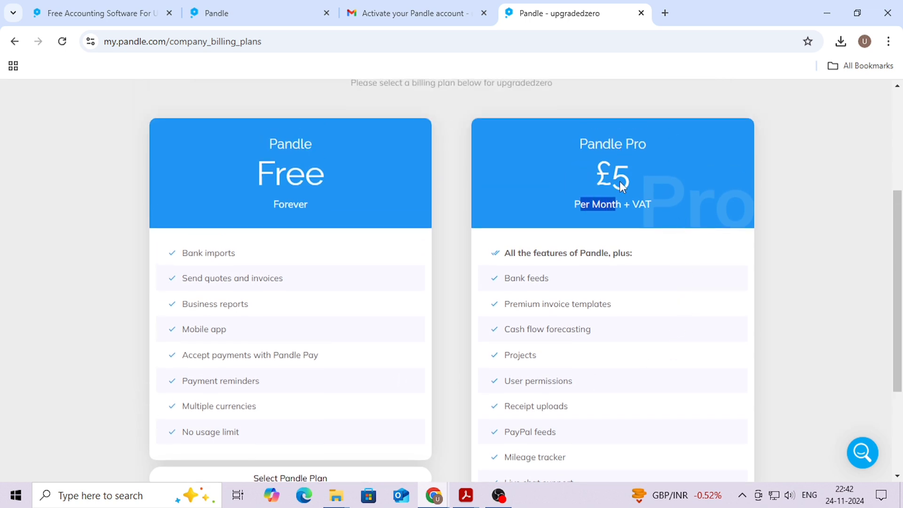
{"action": "scroll", "coordinate": [654, 193], "scroll_direction": "down", "scroll_amount": 1}
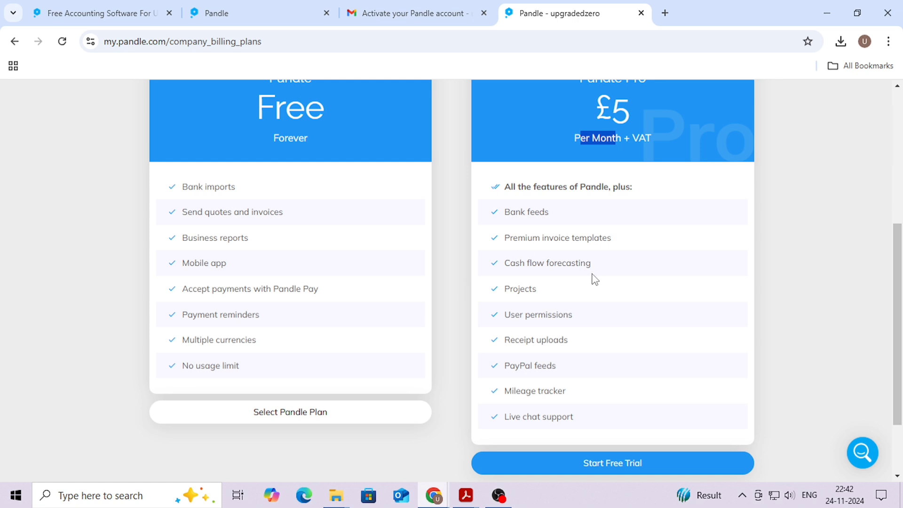
{"action": "scroll", "coordinate": [522, 256], "scroll_direction": "down", "scroll_amount": 2}
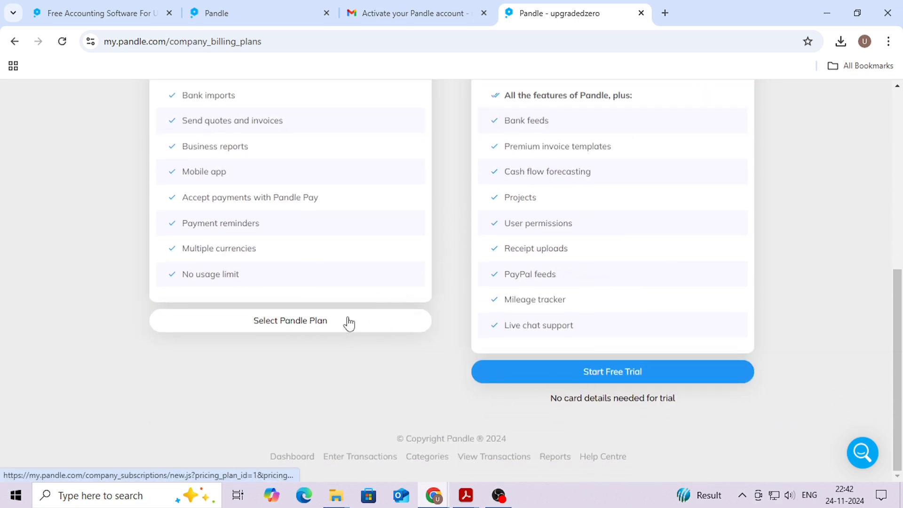
{"action": "left_click", "coordinate": [379, 329]}
{"action": "left_click", "coordinate": [497, 217]}
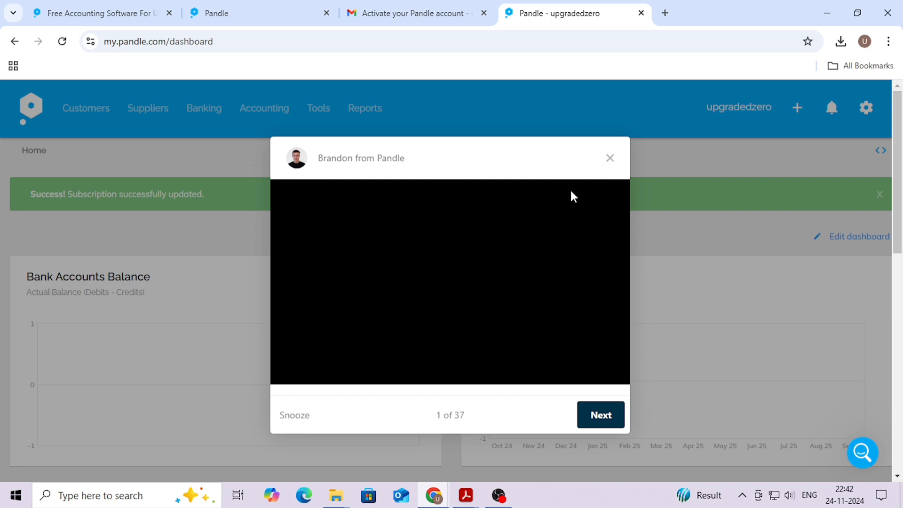
Close the welcome video tour and look over the empty dashboard charts
{"action": "left_click", "coordinate": [609, 159]}
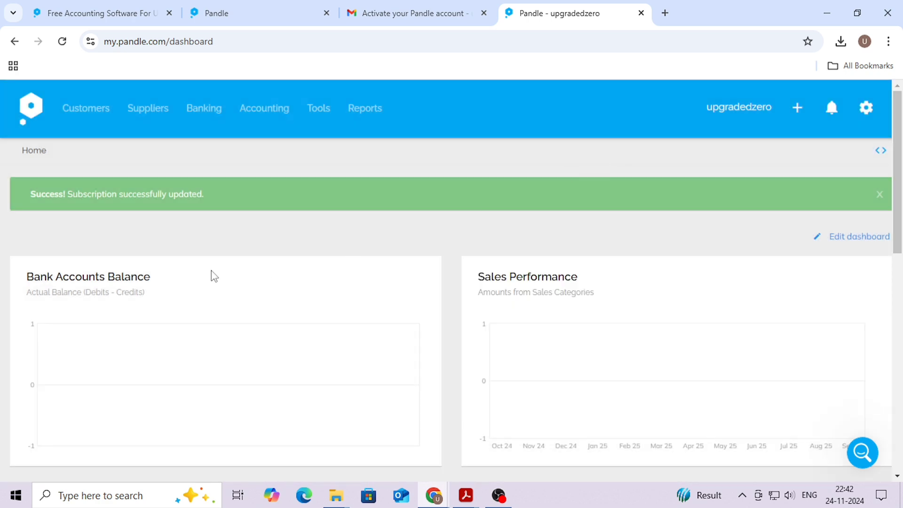
{"action": "scroll", "coordinate": [336, 244], "scroll_direction": "down", "scroll_amount": 3}
{"action": "scroll", "coordinate": [368, 262], "scroll_direction": "down", "scroll_amount": 4}
{"action": "scroll", "coordinate": [439, 280], "scroll_direction": "up", "scroll_amount": 7}
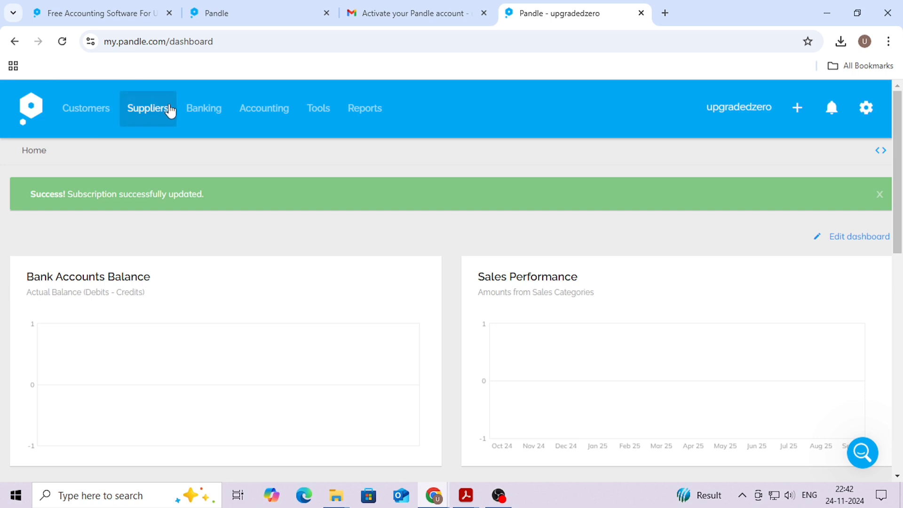
Browse the Accounting, Tools and Reports menus, then bring up the company settings gear menu
{"action": "left_click", "coordinate": [252, 113]}
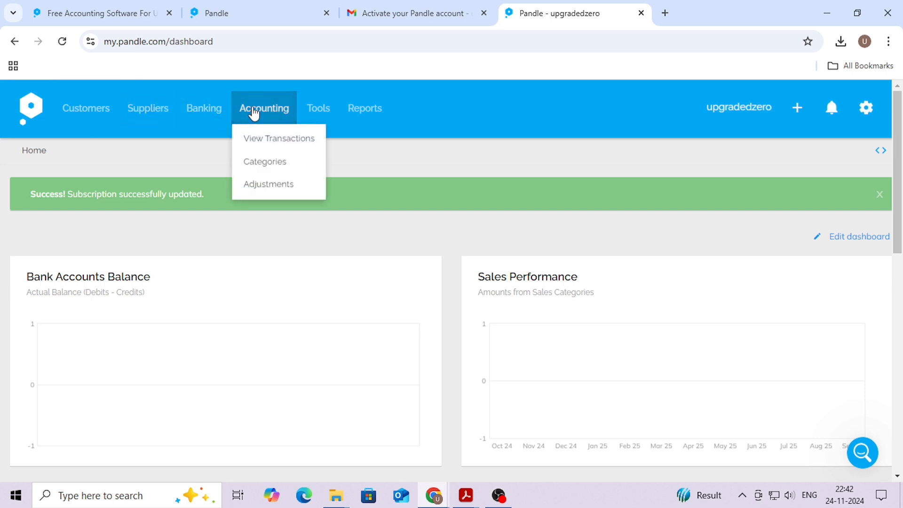
{"action": "left_click", "coordinate": [325, 109]}
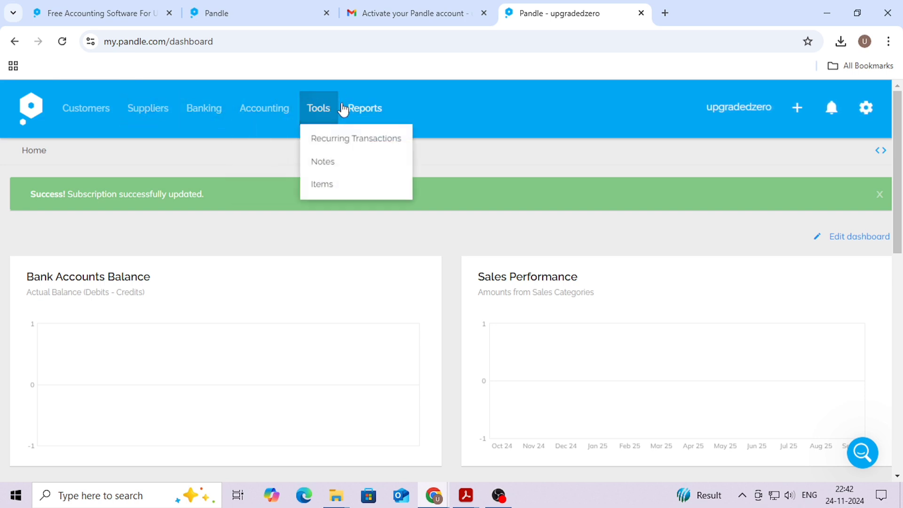
{"action": "left_click", "coordinate": [358, 110]}
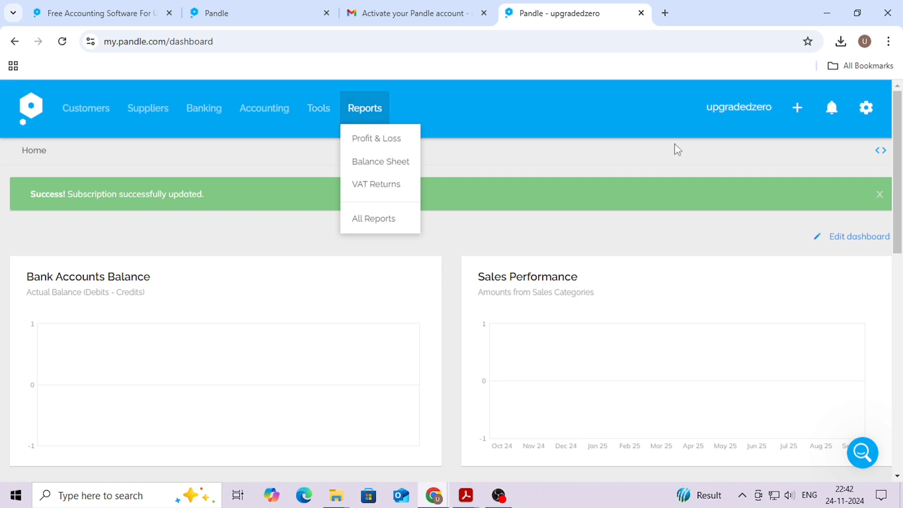
{"action": "left_click", "coordinate": [867, 107]}
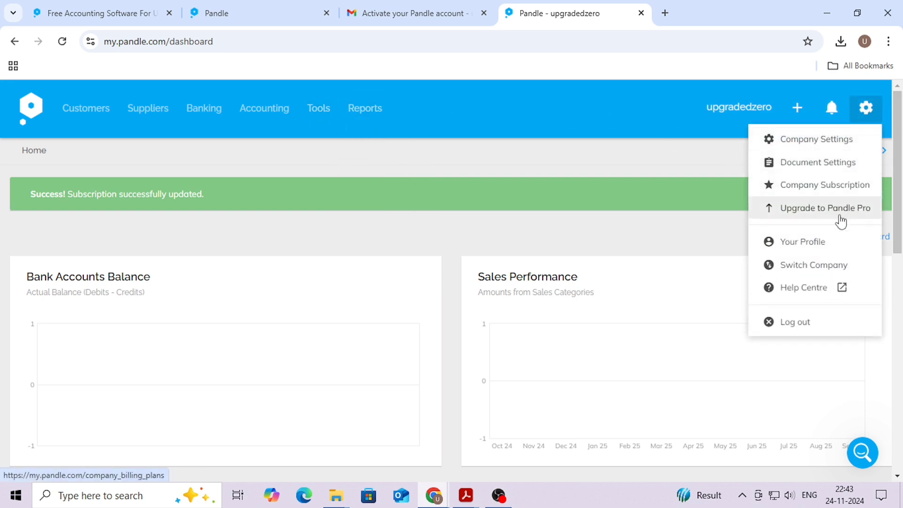
Open the Company Settings page and look it over
{"action": "left_click", "coordinate": [795, 141]}
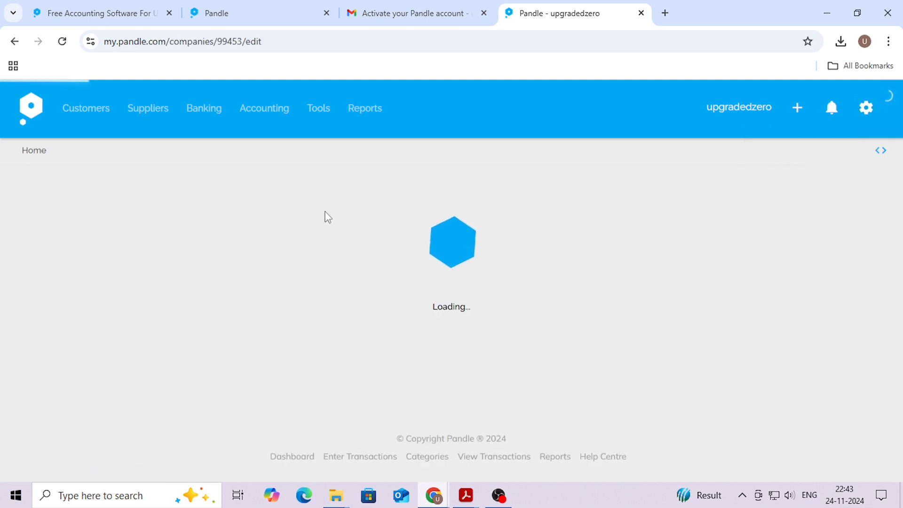
{"action": "scroll", "coordinate": [367, 225], "scroll_direction": "down", "scroll_amount": 4}
{"action": "scroll", "coordinate": [470, 240], "scroll_direction": "up", "scroll_amount": 4}
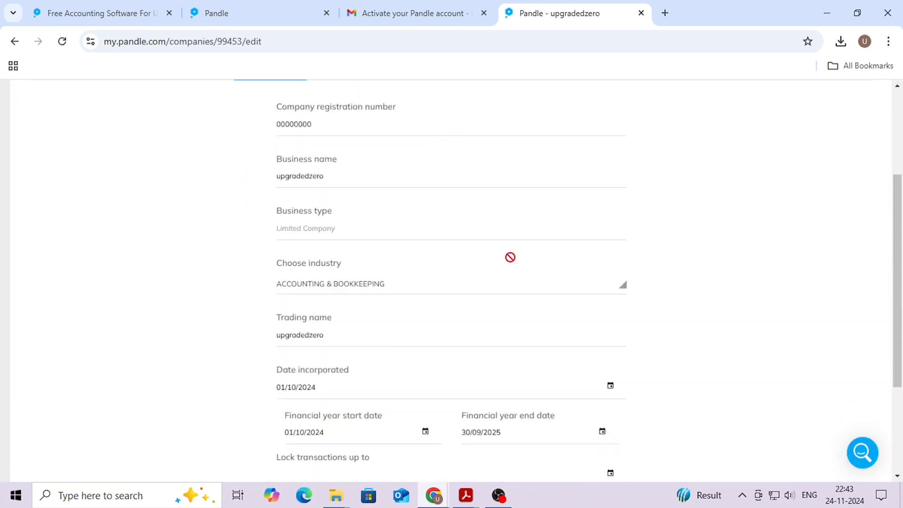
View the Company Subscription page showing the free Pandle plan from 24/11/2024
{"action": "left_click", "coordinate": [865, 107]}
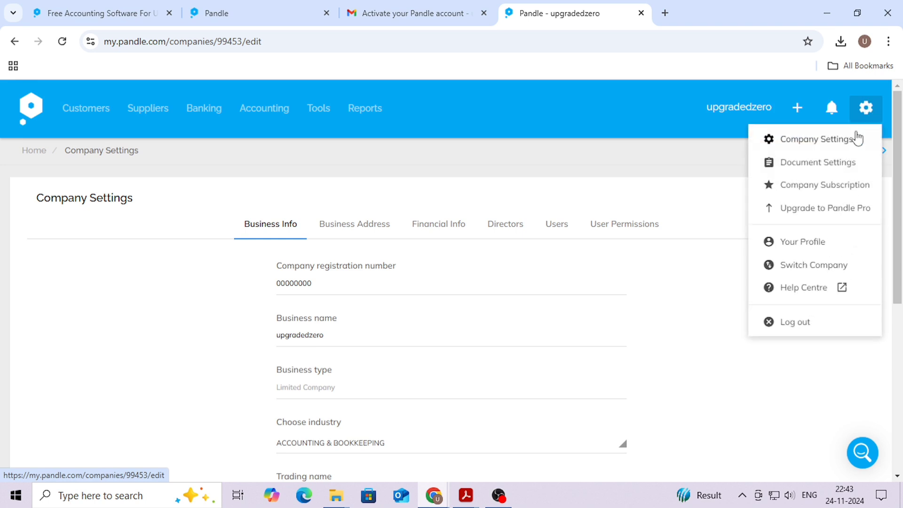
{"action": "left_click", "coordinate": [839, 195]}
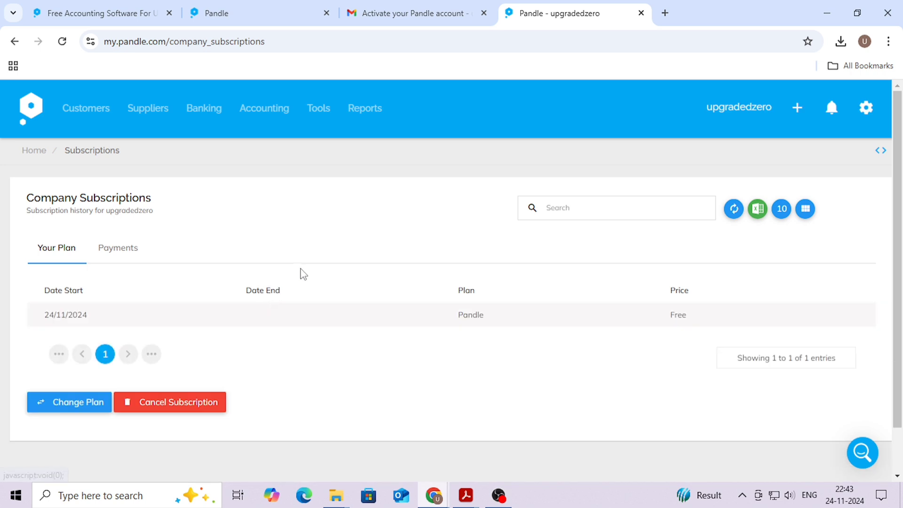
{"action": "left_click", "coordinate": [868, 126]}
{"action": "scroll", "coordinate": [842, 201], "scroll_direction": "down", "scroll_amount": 1}
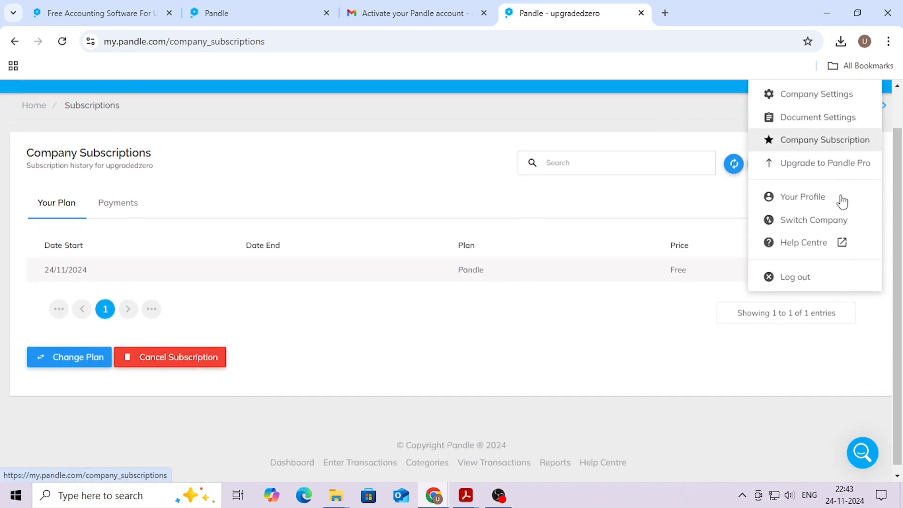
{"action": "scroll", "coordinate": [837, 197], "scroll_direction": "up", "scroll_amount": 1}
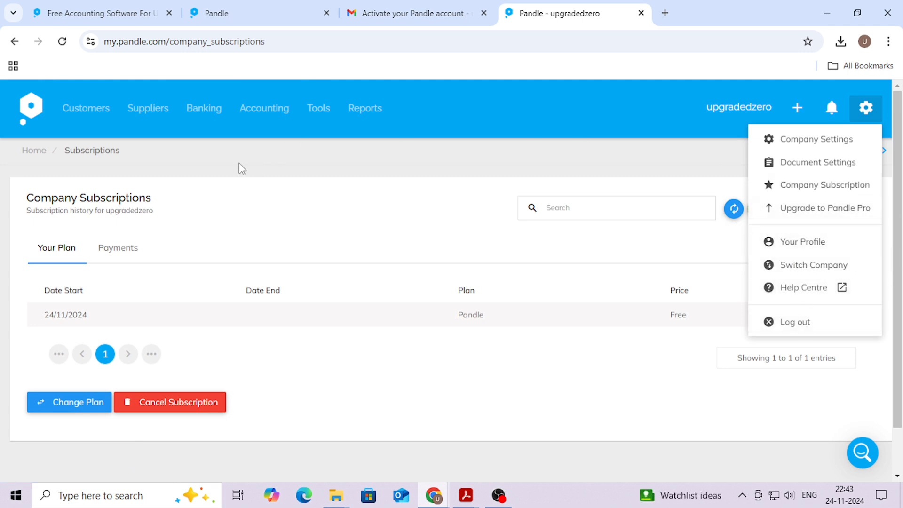
{"action": "mouse_move", "coordinate": [323, 121]}
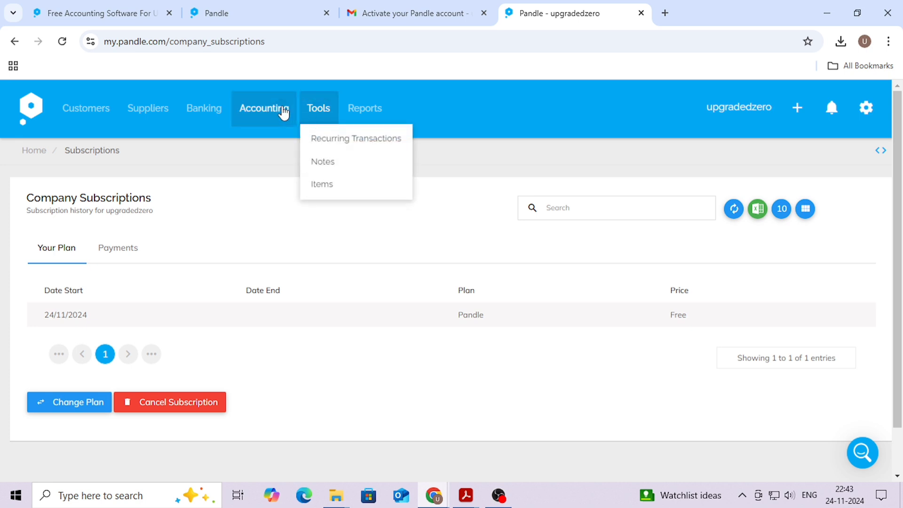
Open Accounting > Categories and show all account categories, including BANK 1
{"action": "mouse_move", "coordinate": [284, 113]}
{"action": "left_click", "coordinate": [273, 165]}
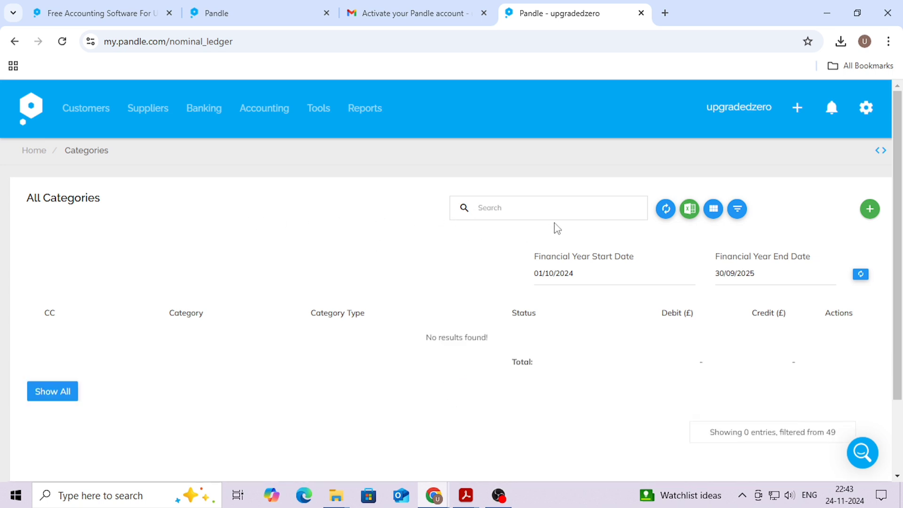
{"action": "left_click", "coordinate": [63, 390]}
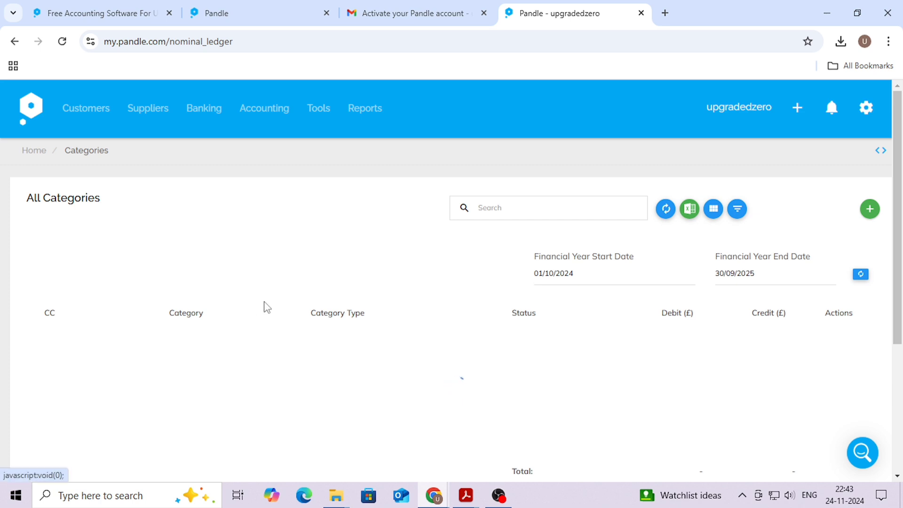
{"action": "scroll", "coordinate": [282, 286], "scroll_direction": "down", "scroll_amount": 1}
{"action": "scroll", "coordinate": [571, 282], "scroll_direction": "down", "scroll_amount": 1}
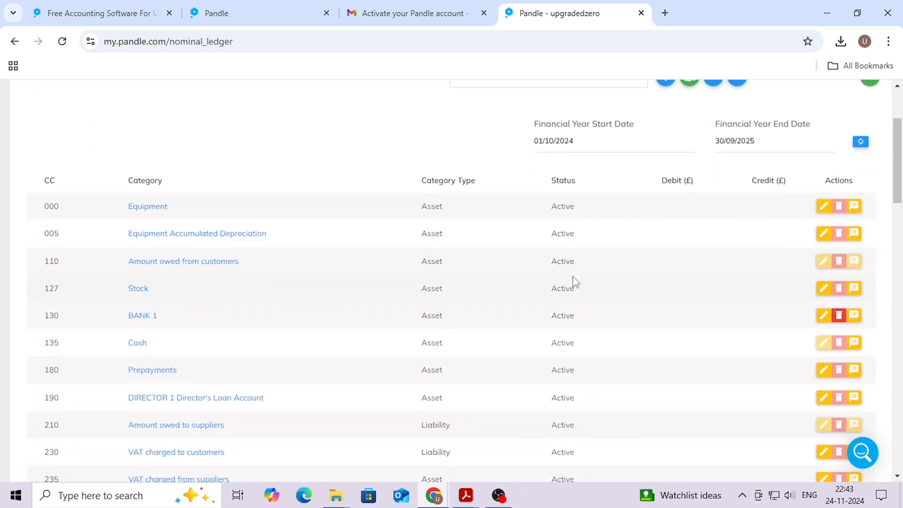
{"action": "scroll", "coordinate": [660, 282], "scroll_direction": "up", "scroll_amount": 1}
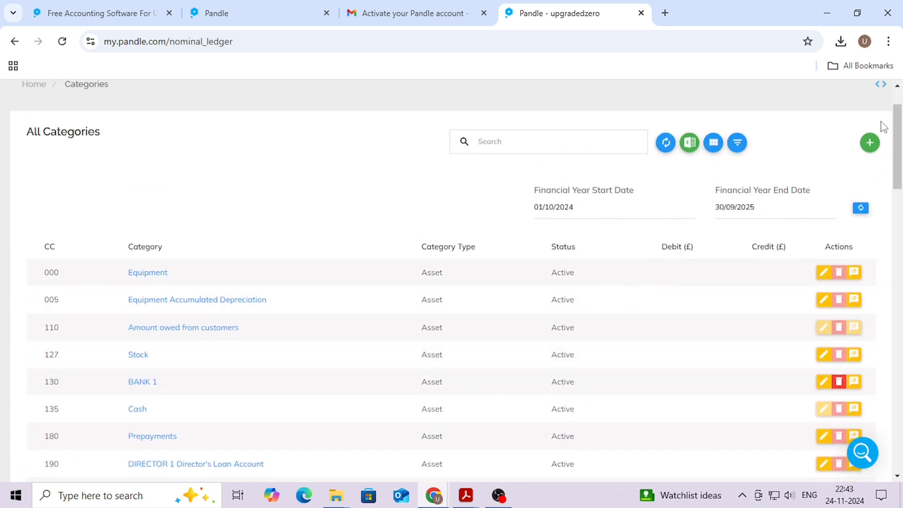
Export the categories list as Pandle_Categories.csv and scroll through the full chart of accounts
{"action": "left_click", "coordinate": [870, 143]}
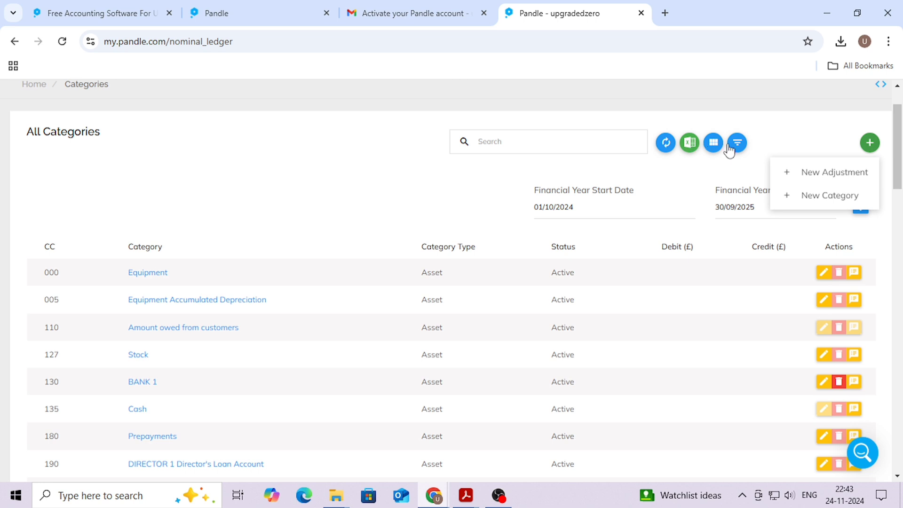
{"action": "left_click", "coordinate": [767, 143]}
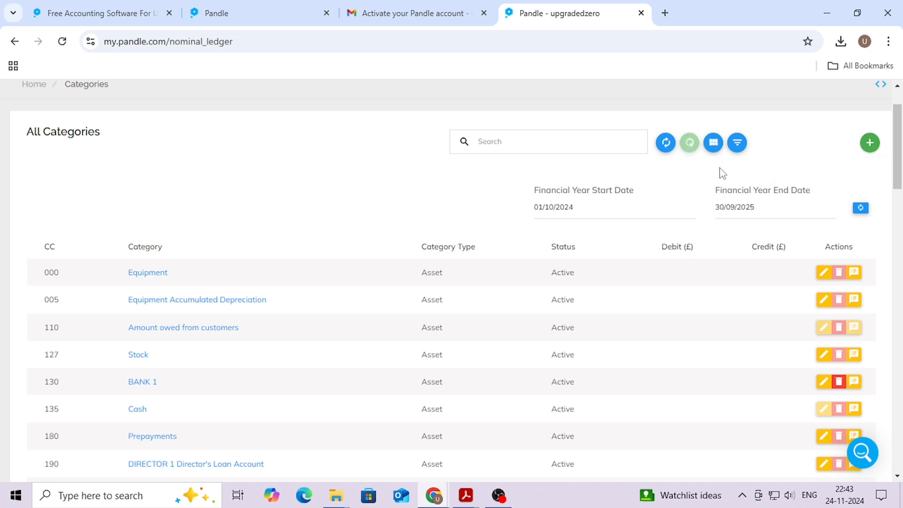
{"action": "left_click", "coordinate": [665, 142]}
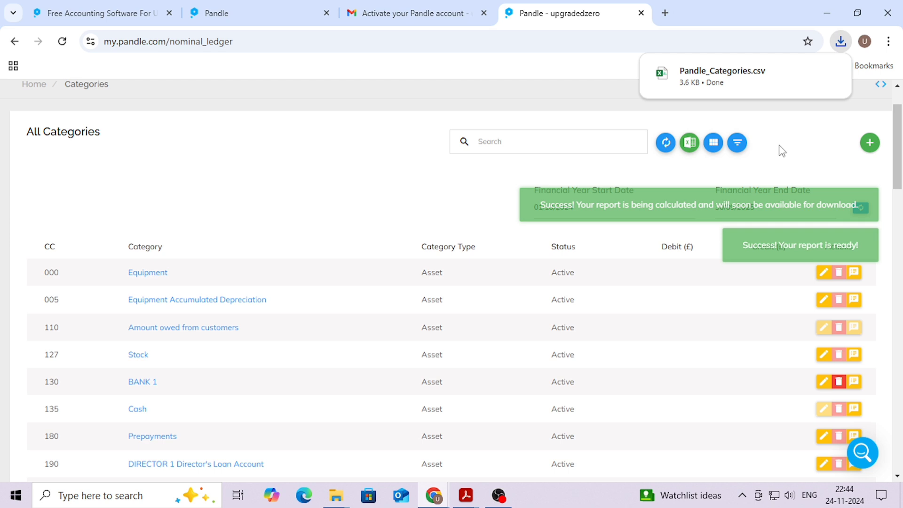
{"action": "scroll", "coordinate": [768, 190], "scroll_direction": "down", "scroll_amount": 2}
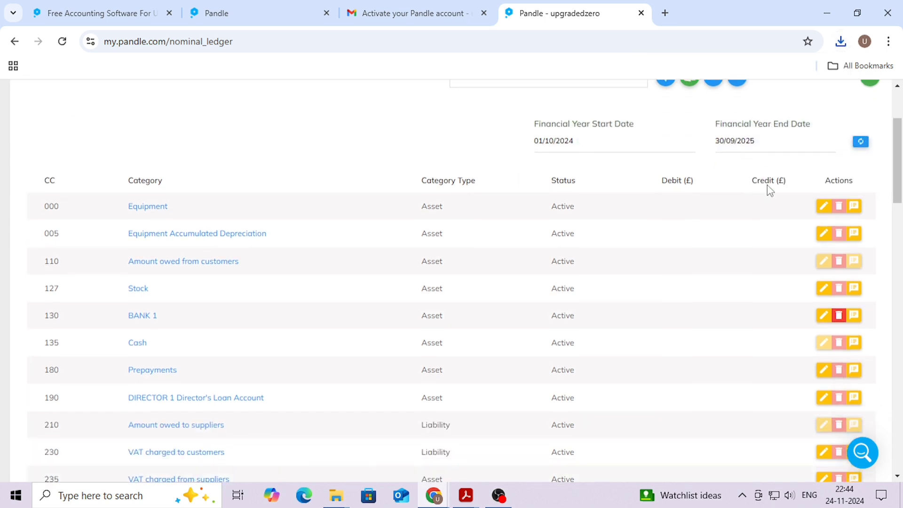
{"action": "scroll", "coordinate": [764, 188], "scroll_direction": "down", "scroll_amount": 3}
{"action": "scroll", "coordinate": [799, 186], "scroll_direction": "up", "scroll_amount": 2}
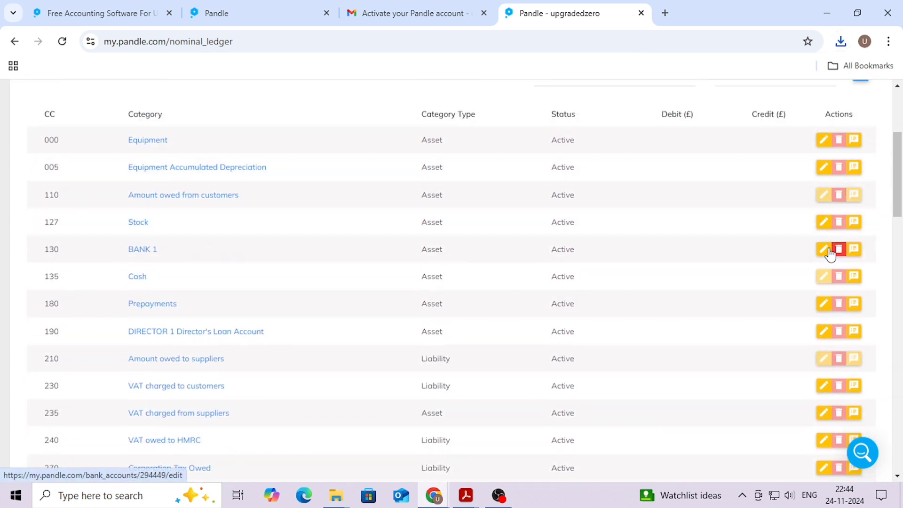
{"action": "scroll", "coordinate": [320, 240], "scroll_direction": "down", "scroll_amount": 10}
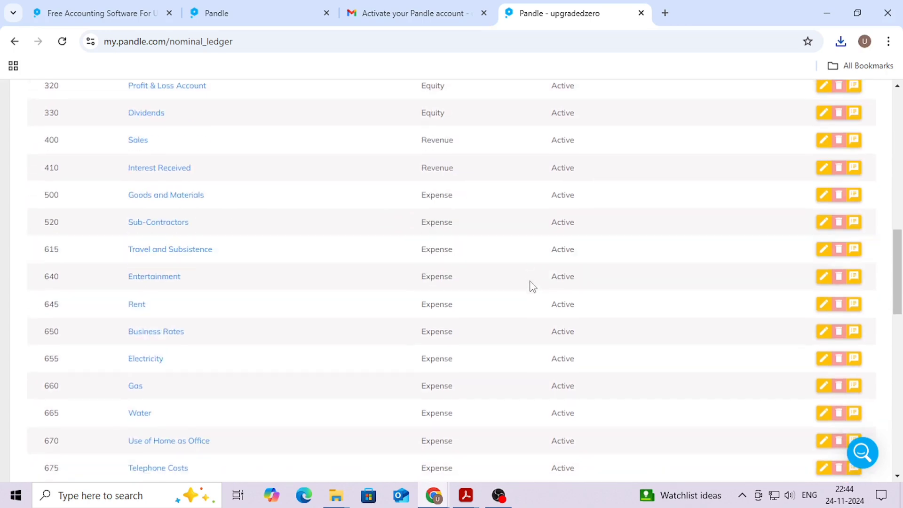
{"action": "scroll", "coordinate": [532, 286], "scroll_direction": "down", "scroll_amount": 7}
{"action": "scroll", "coordinate": [461, 258], "scroll_direction": "up", "scroll_amount": 12}
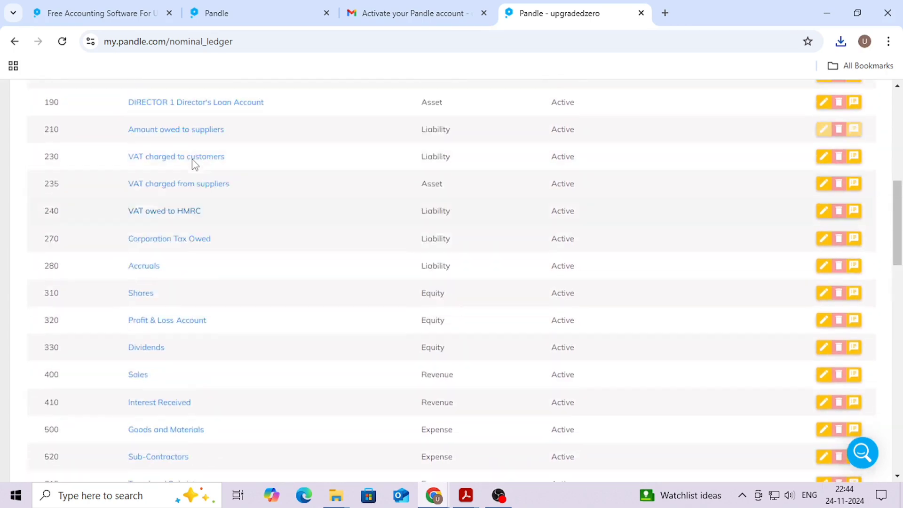
{"action": "scroll", "coordinate": [194, 164], "scroll_direction": "up", "scroll_amount": 8}
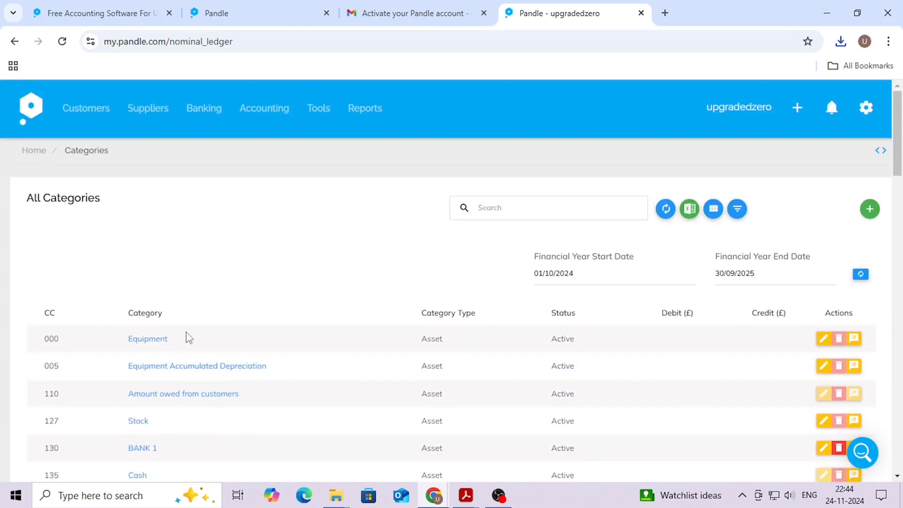